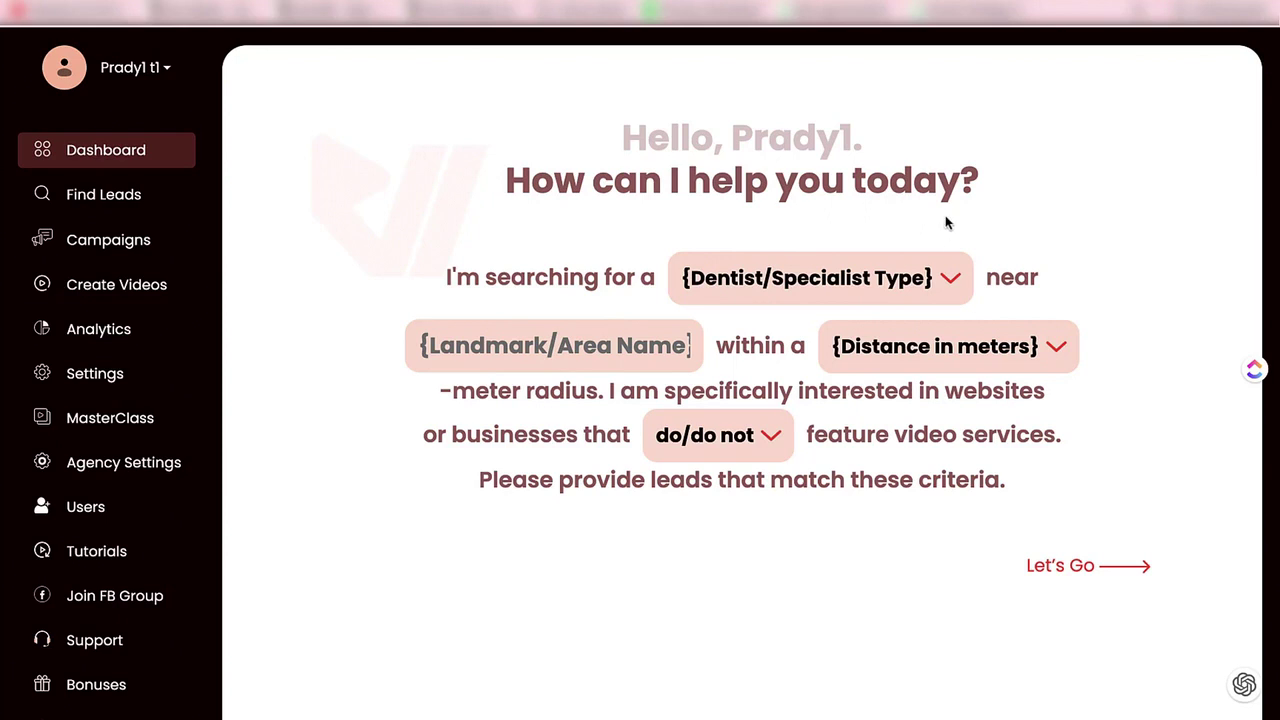
Search for Dental businesses near United States, New Jersey within 5000 meters that do not feature video
left_click(951, 280)
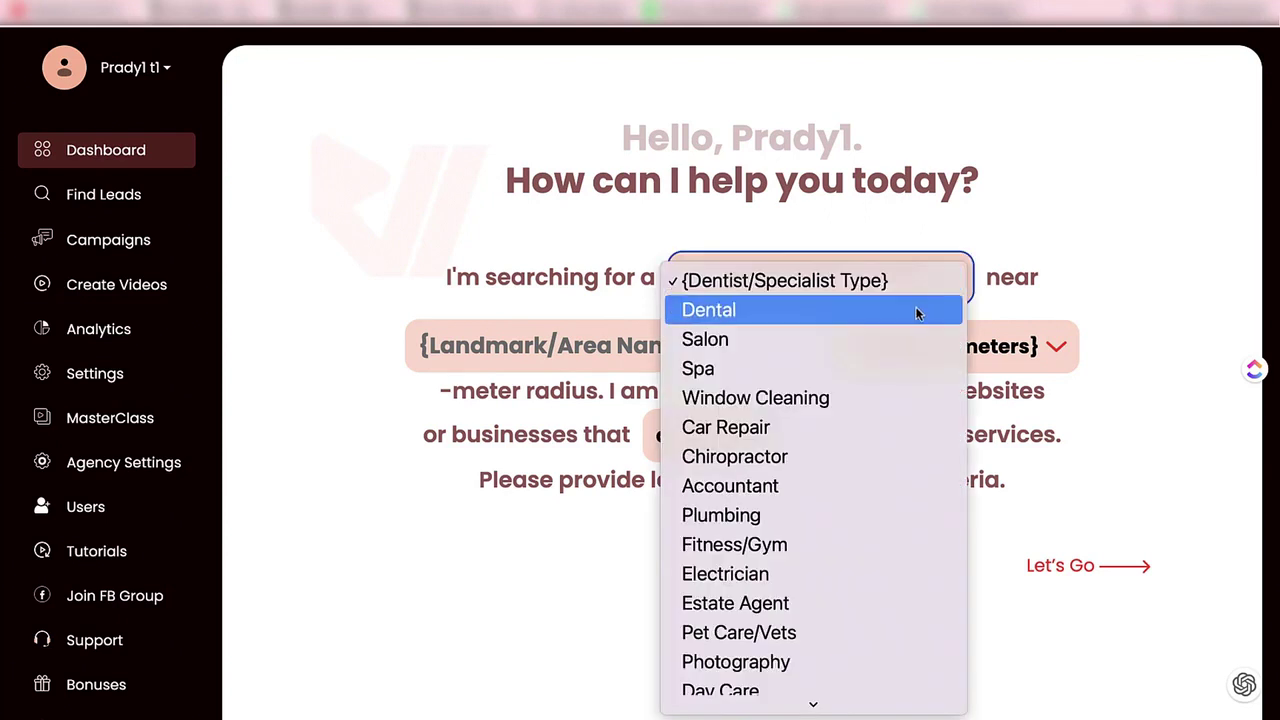
left_click(917, 310)
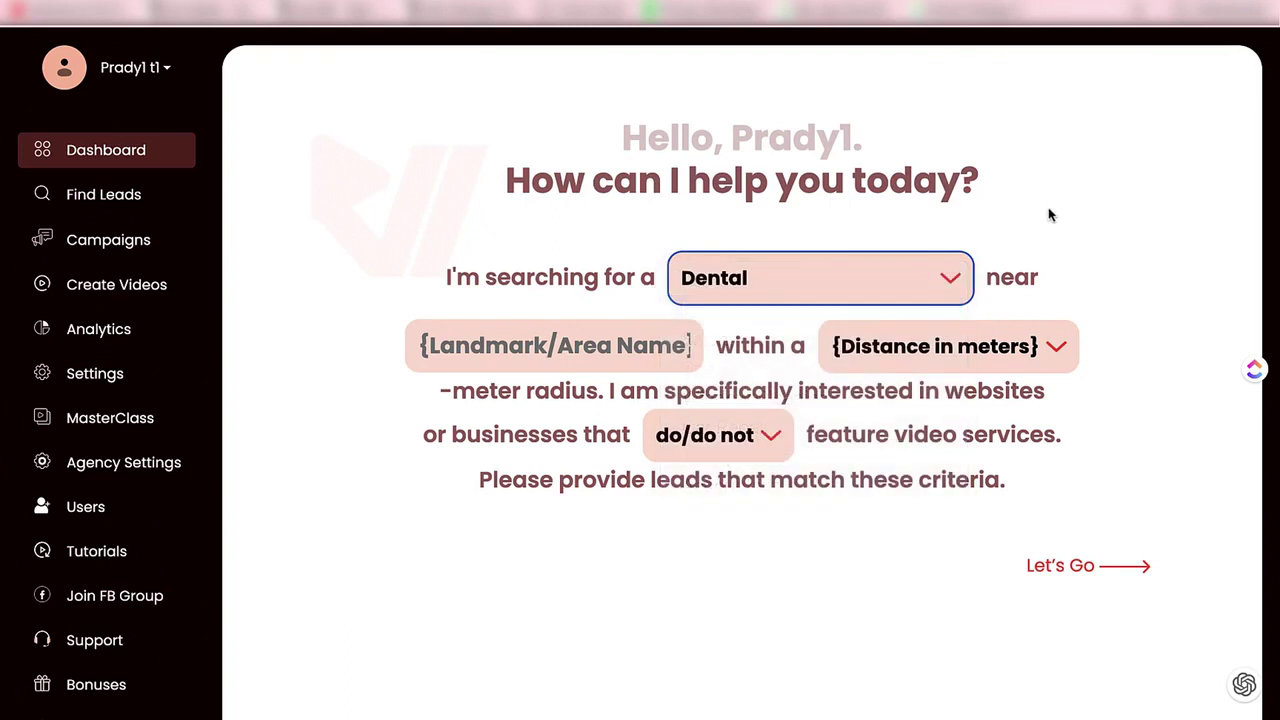
left_click(669, 345)
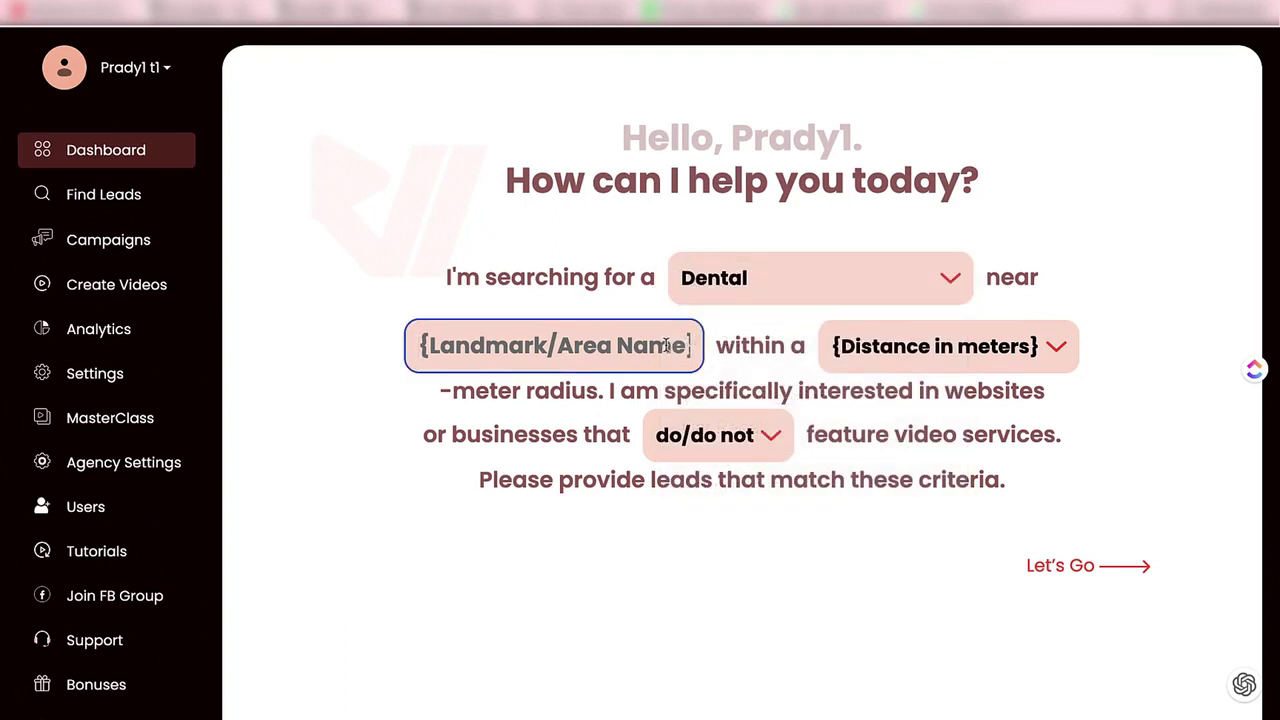
type("New jersey")
left_click(497, 395)
left_click(948, 346)
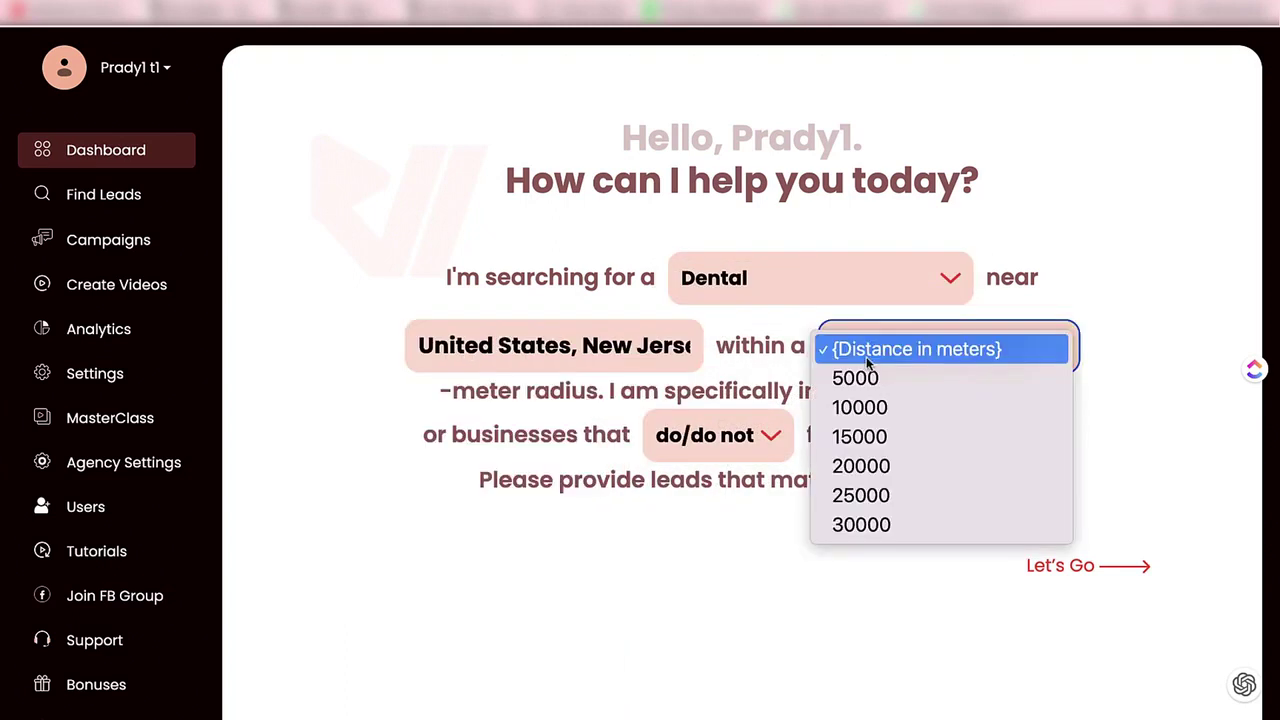
left_click(857, 374)
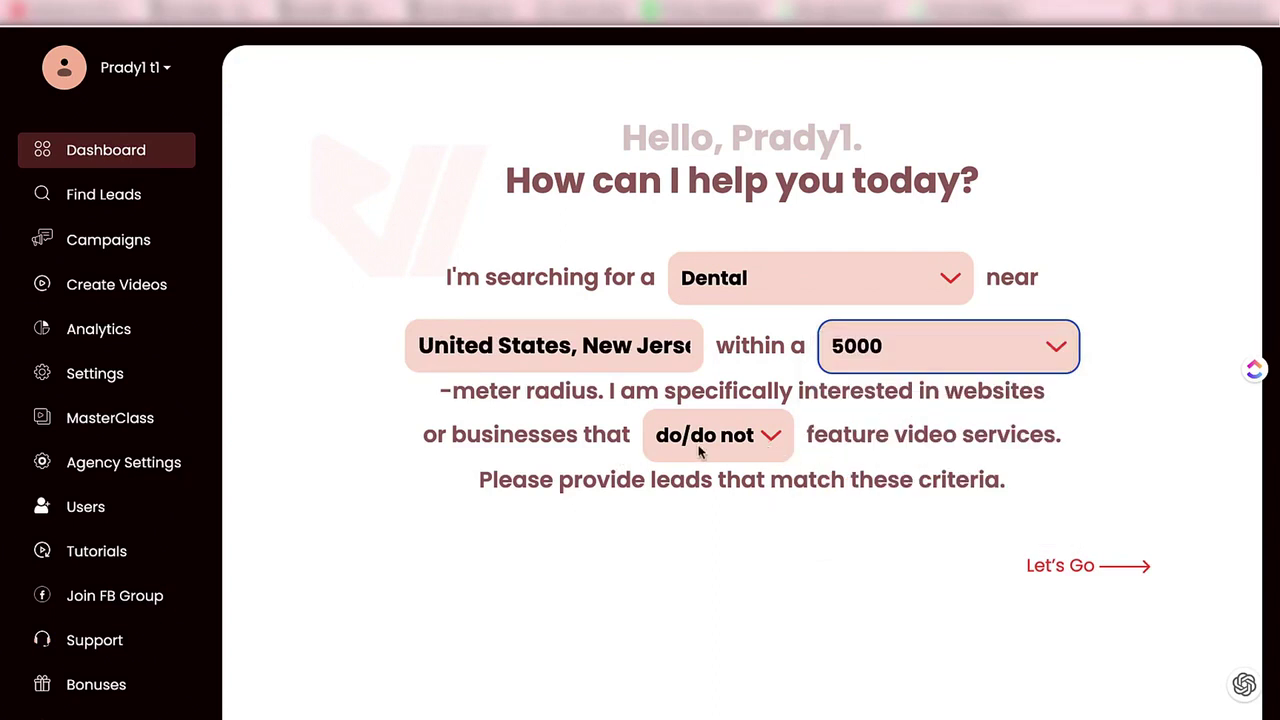
left_click(767, 436)
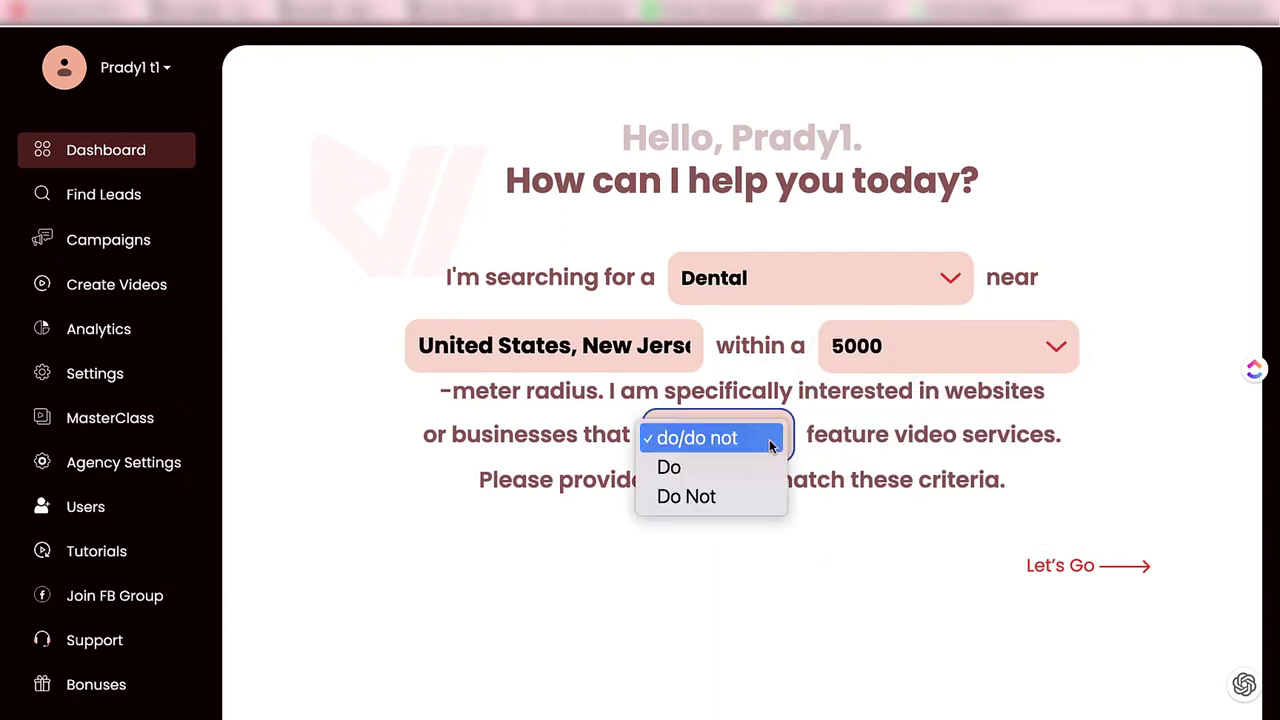
left_click(745, 503)
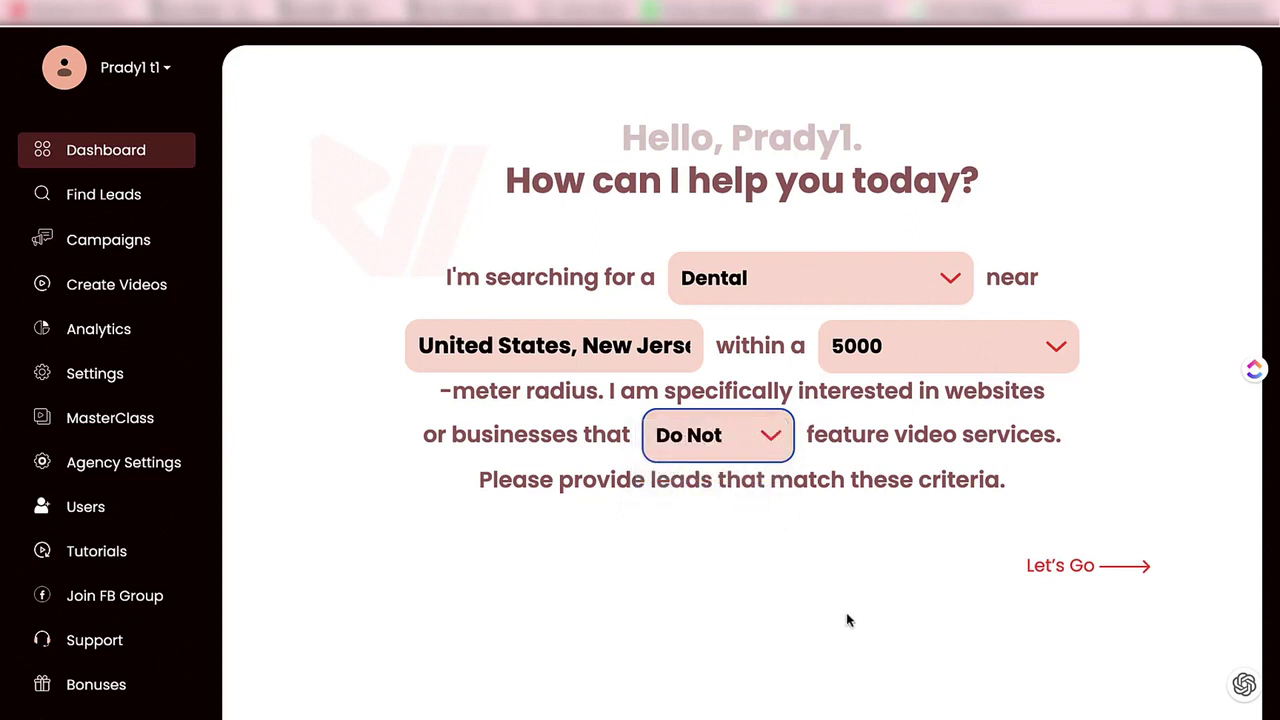
left_click(1073, 578)
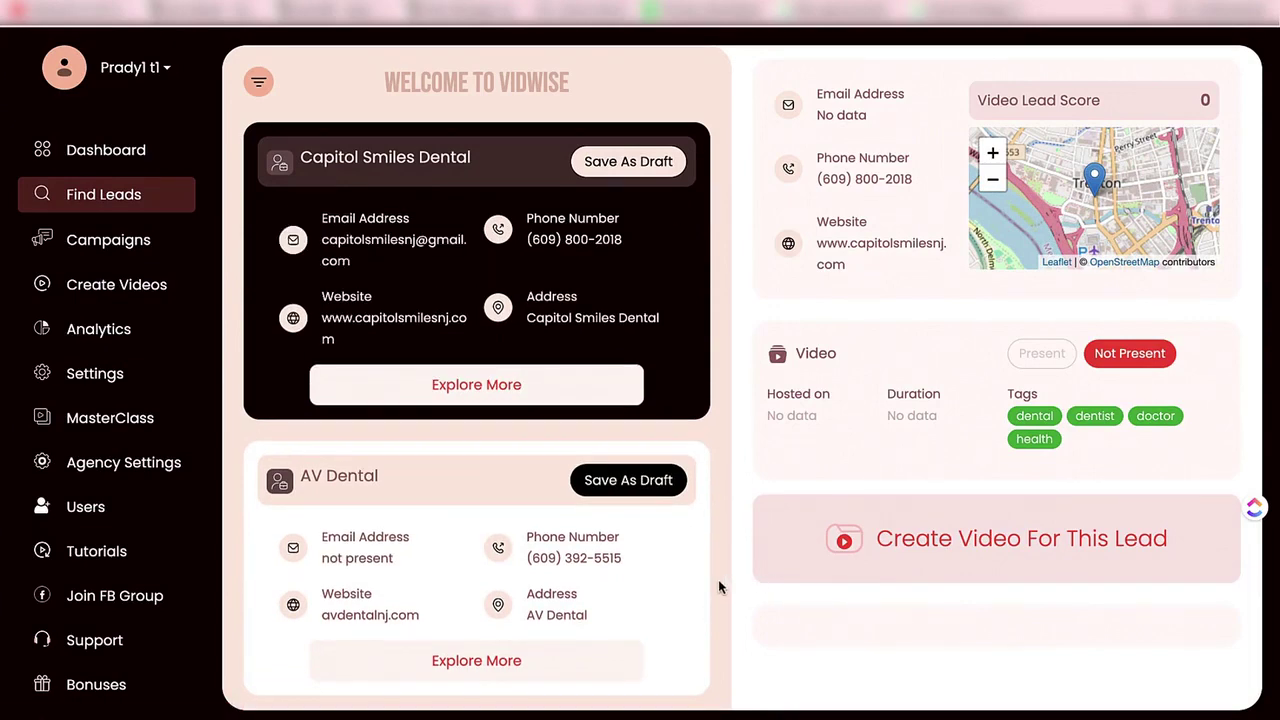
Load more New Jersey dental leads, then scroll back up to the AV Dental card
scroll(719, 573, "down", 15)
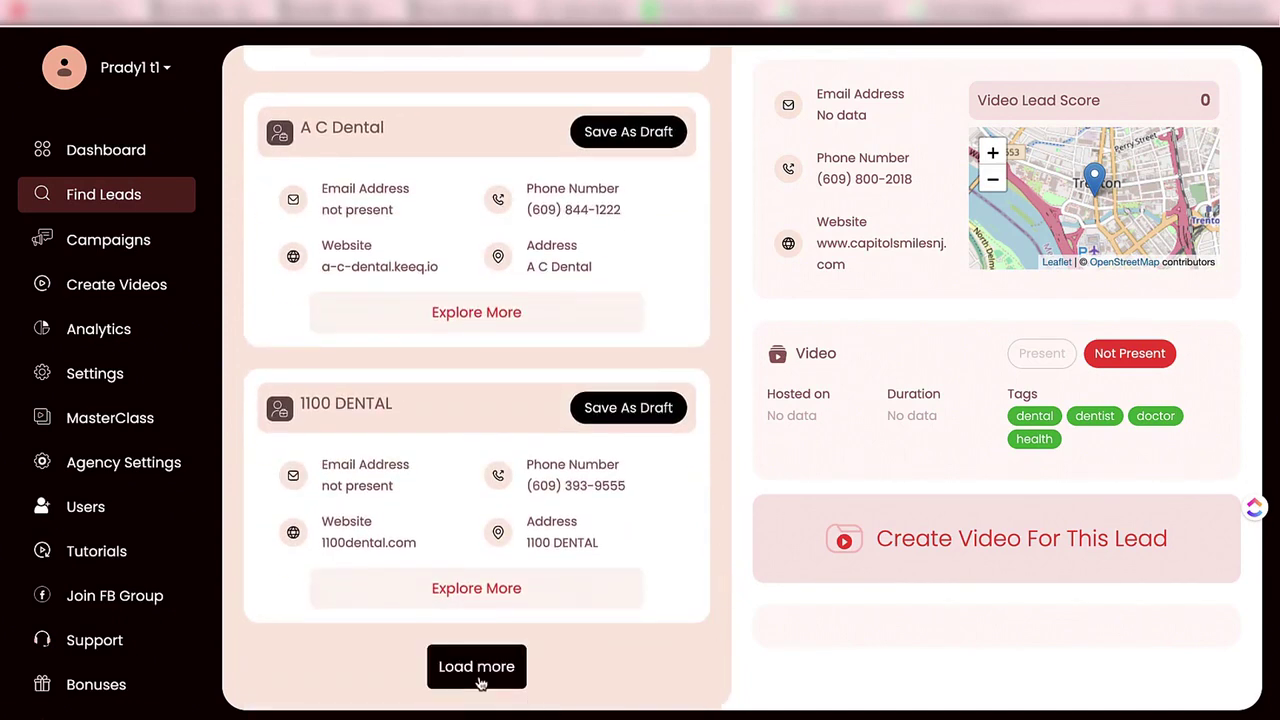
left_click(478, 672)
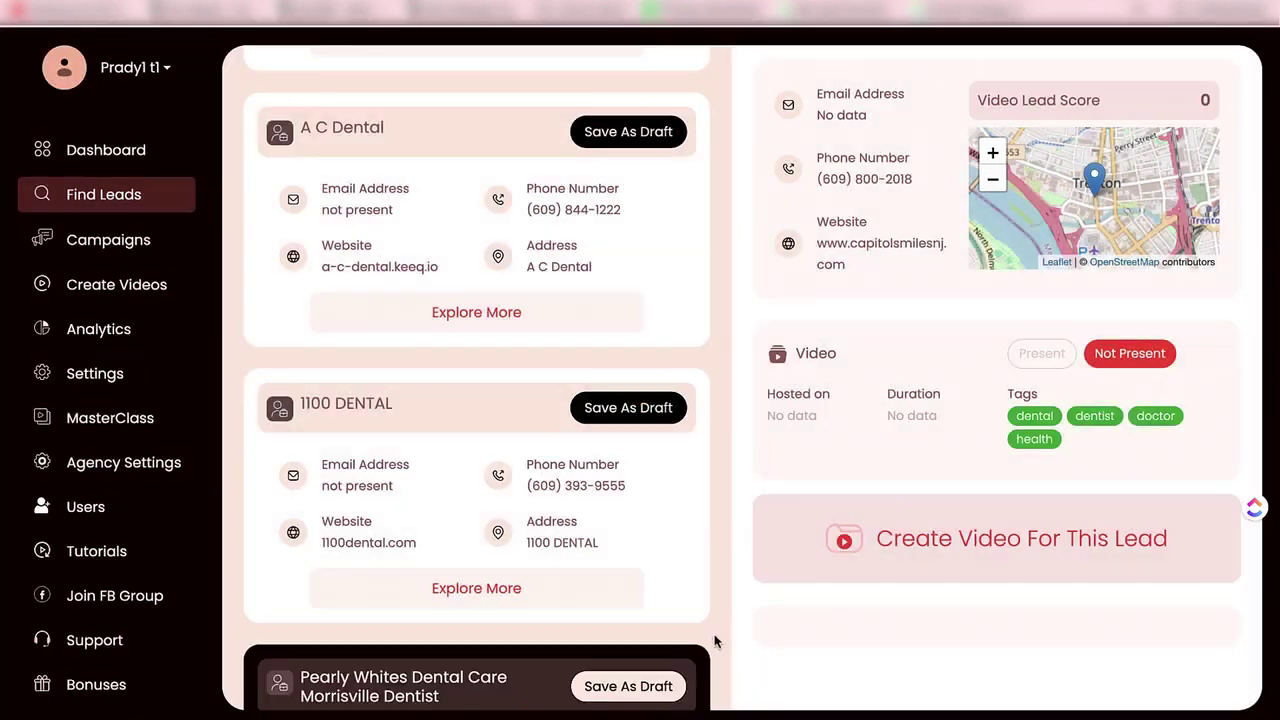
scroll(709, 625, "up", 9)
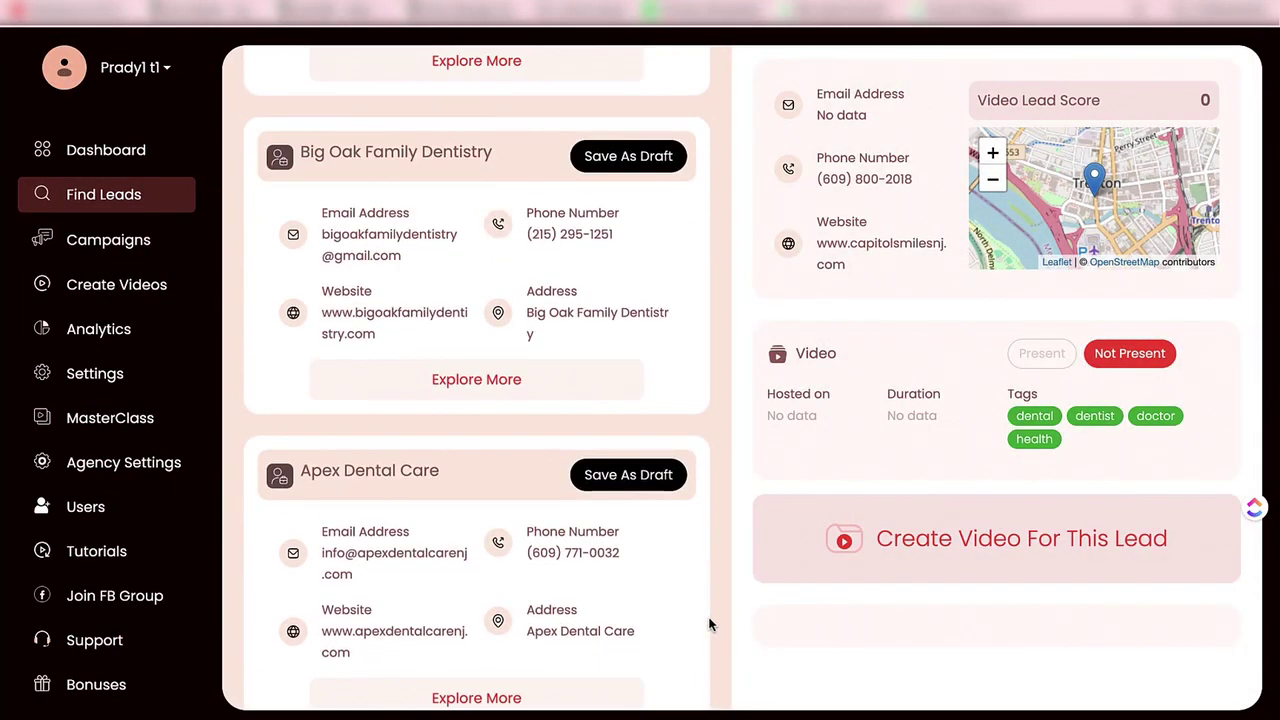
scroll(709, 618, "up", 3)
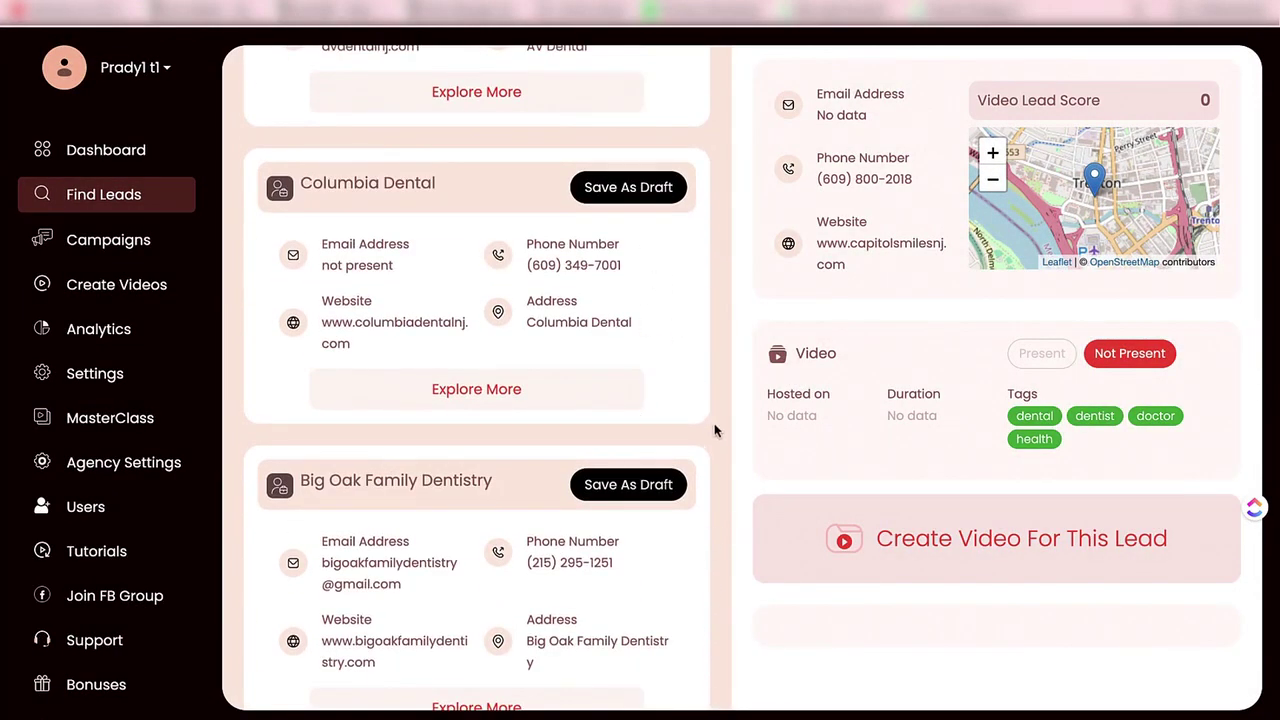
scroll(715, 432, "up", 3)
scroll(716, 440, "up", 1)
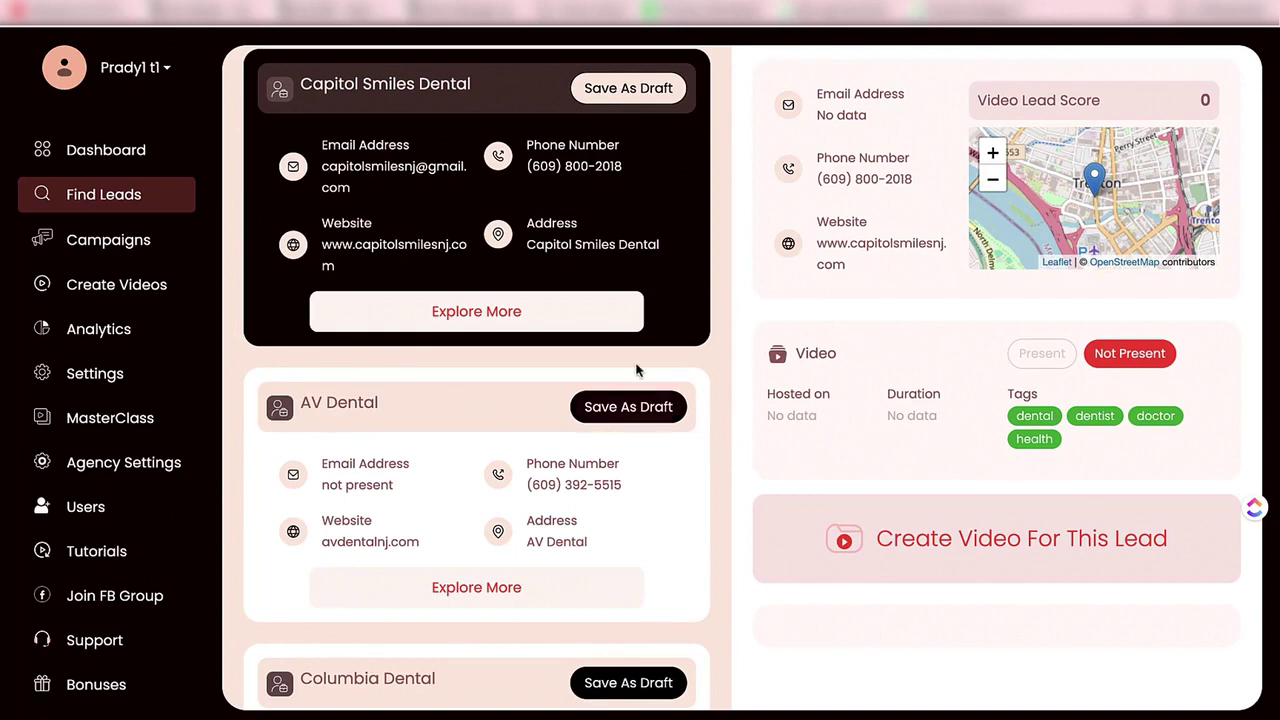
Save AV Dental as a draft, show its full details, and open its website in a new tab
left_click(598, 411)
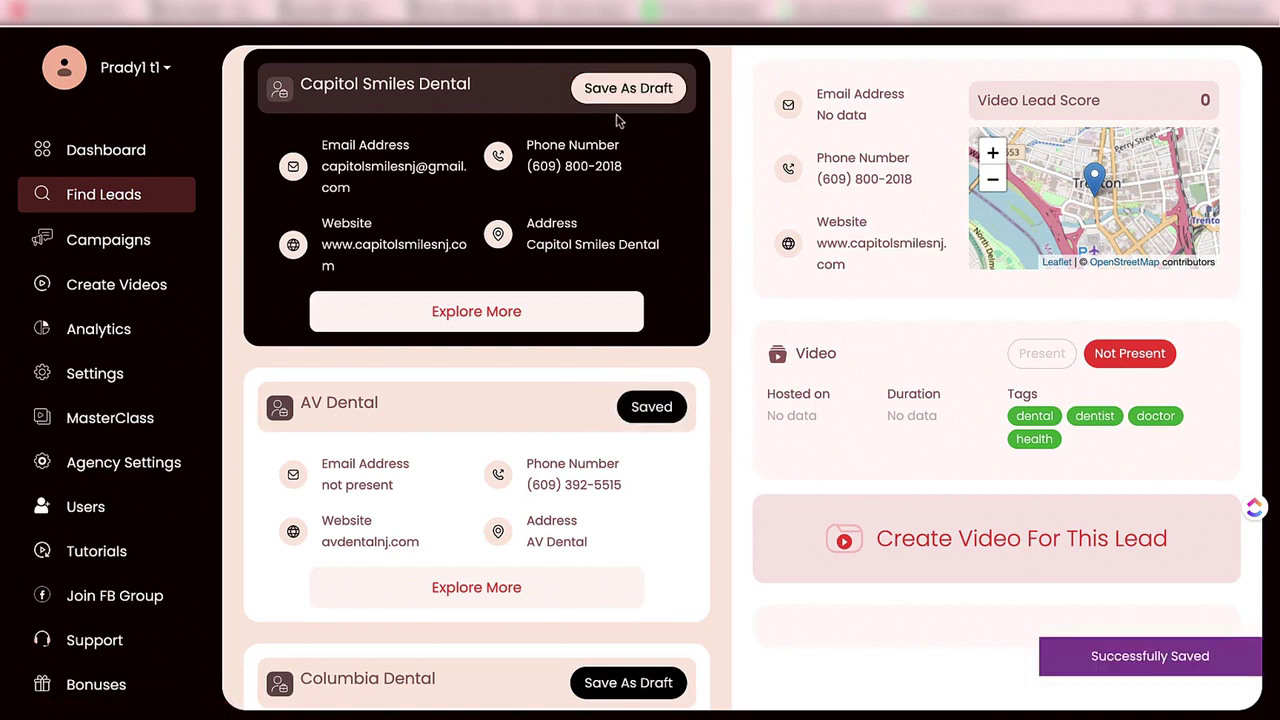
scroll(645, 577, "down", 1)
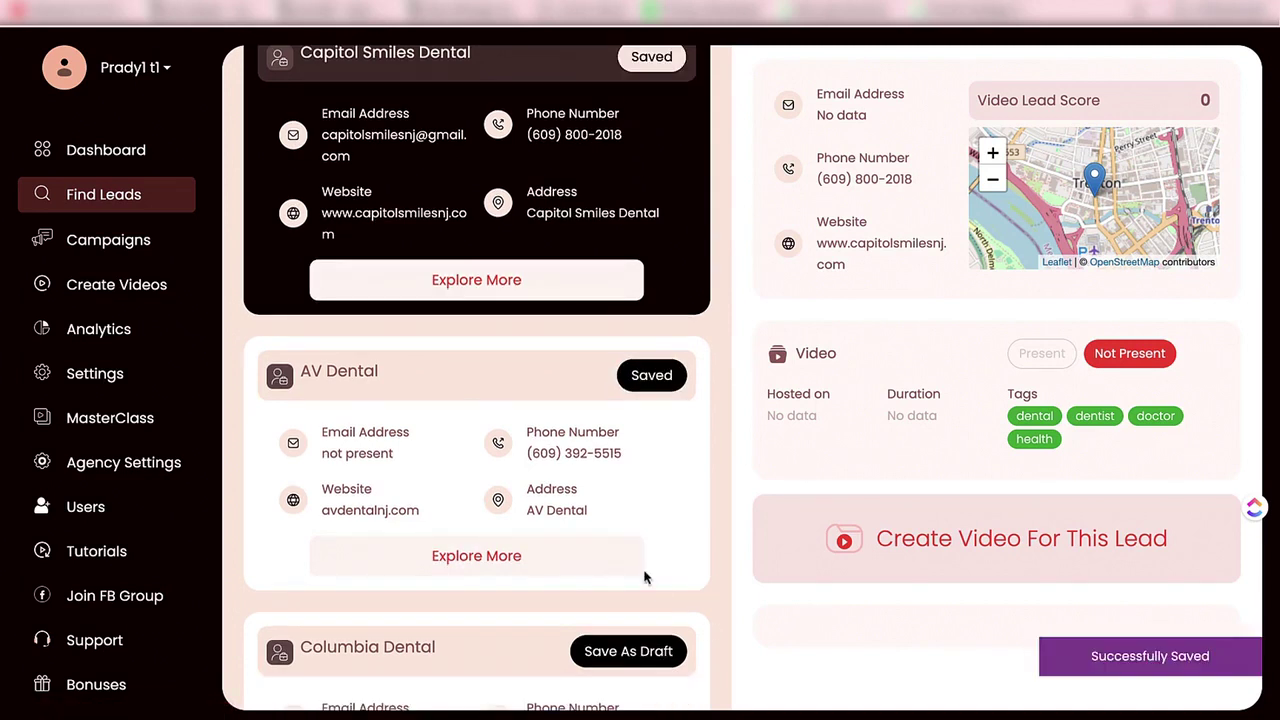
left_click(588, 569)
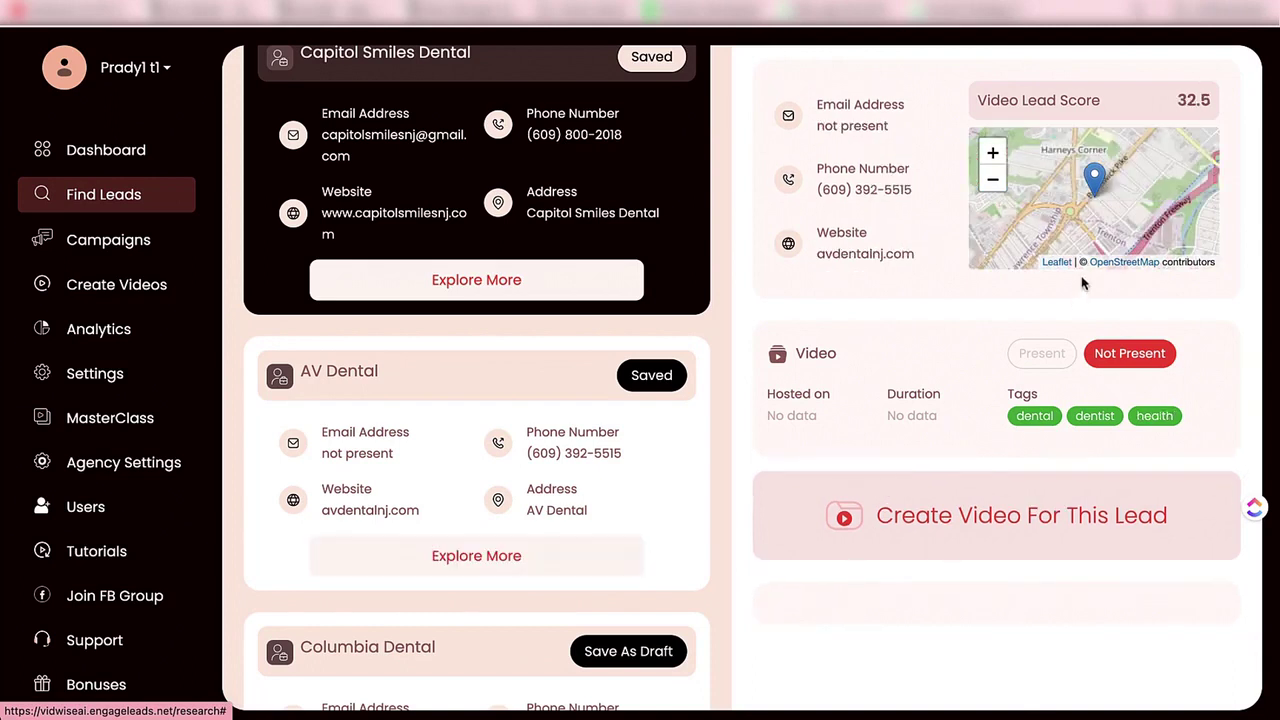
right_click(836, 260)
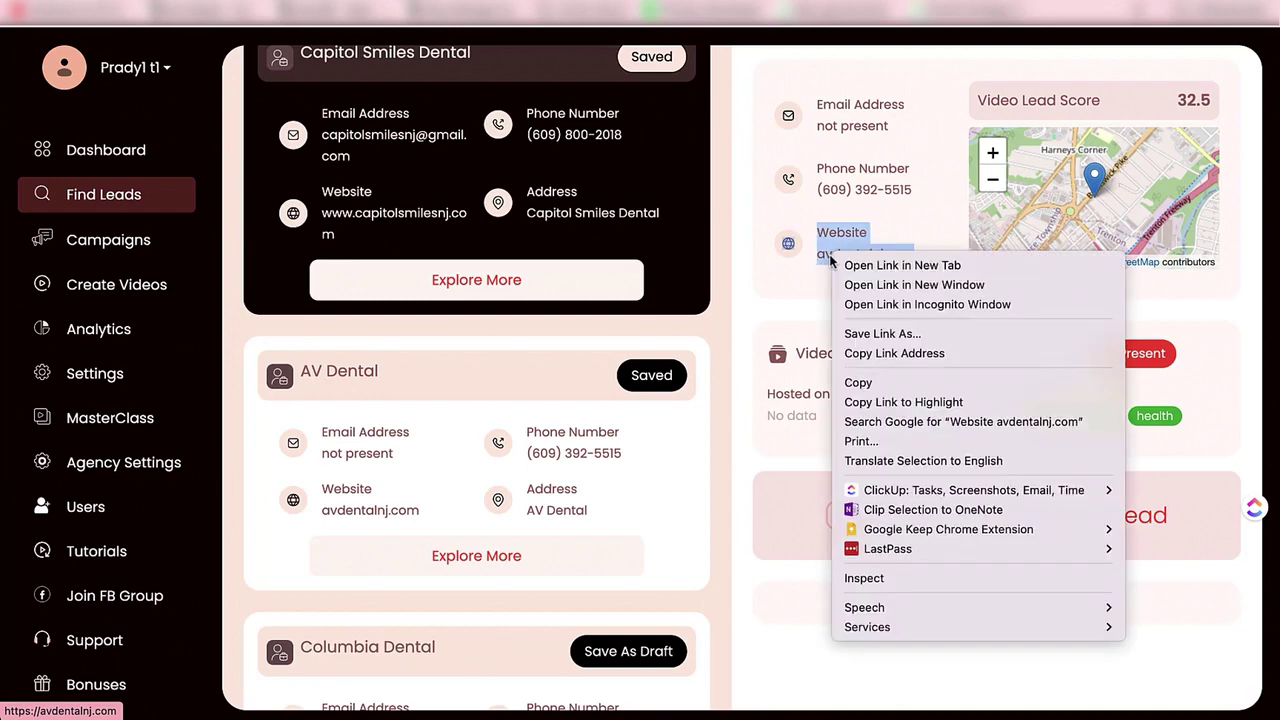
left_click(856, 265)
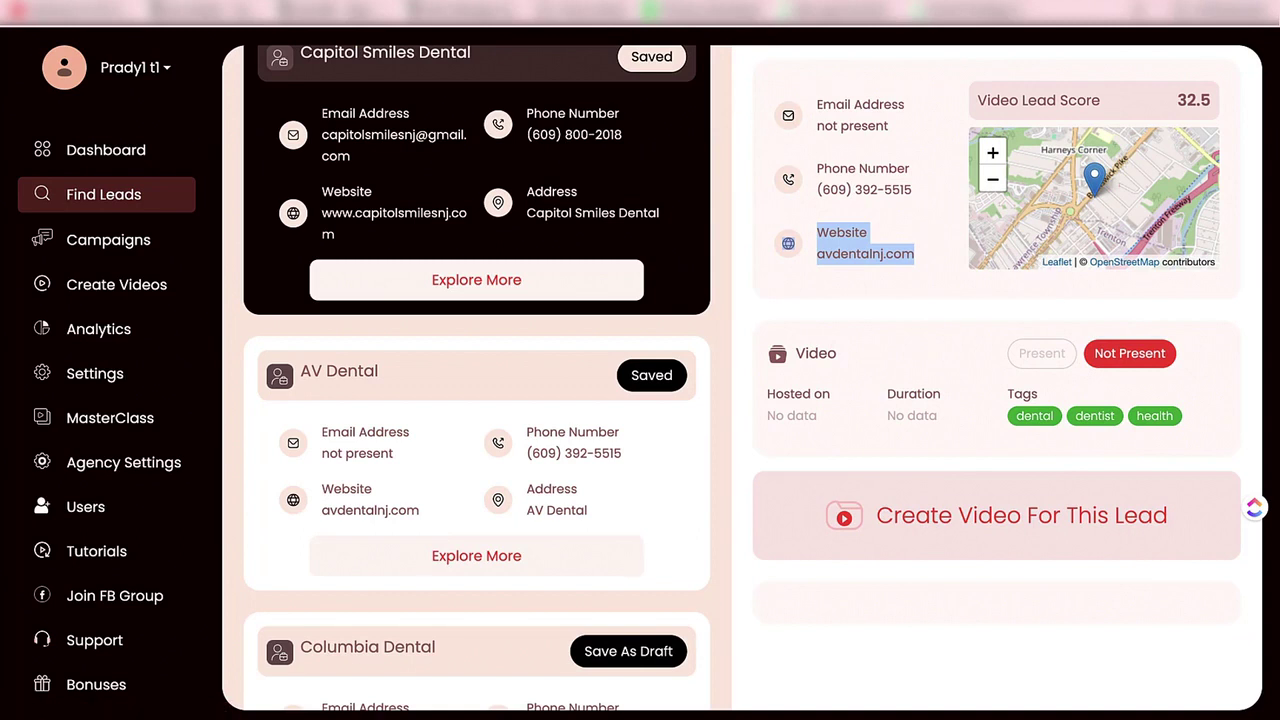
Scroll the AV Dental website down to its footer, then return to the VidWise leads tab
key("ctrl+Tab")
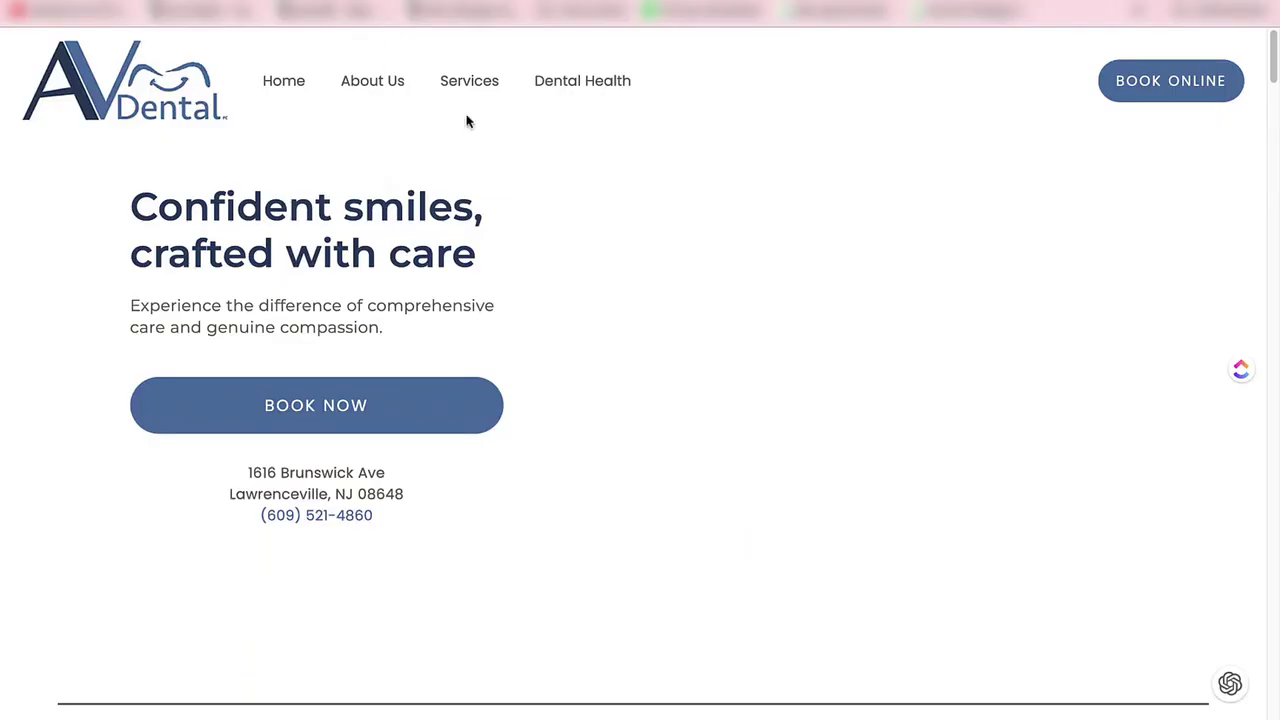
scroll(466, 120, "down", 8)
scroll(483, 124, "down", 20)
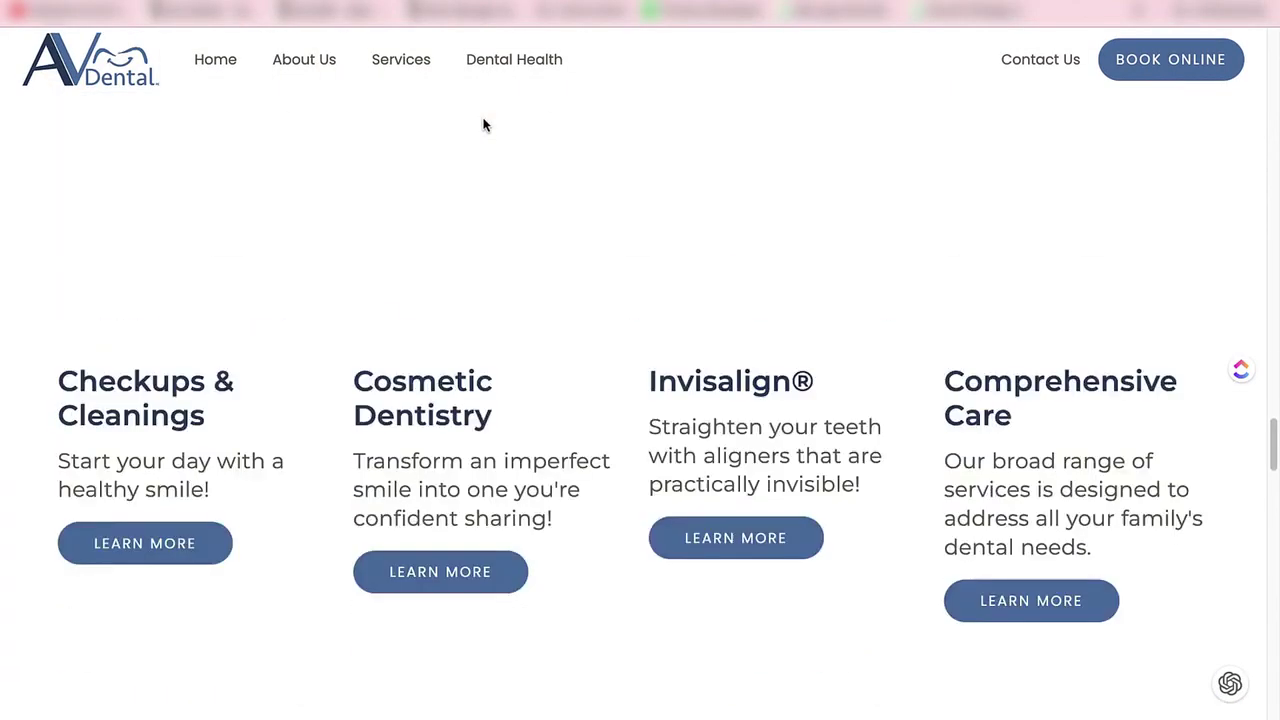
scroll(483, 124, "down", 1)
key("ctrl+shift+Tab")
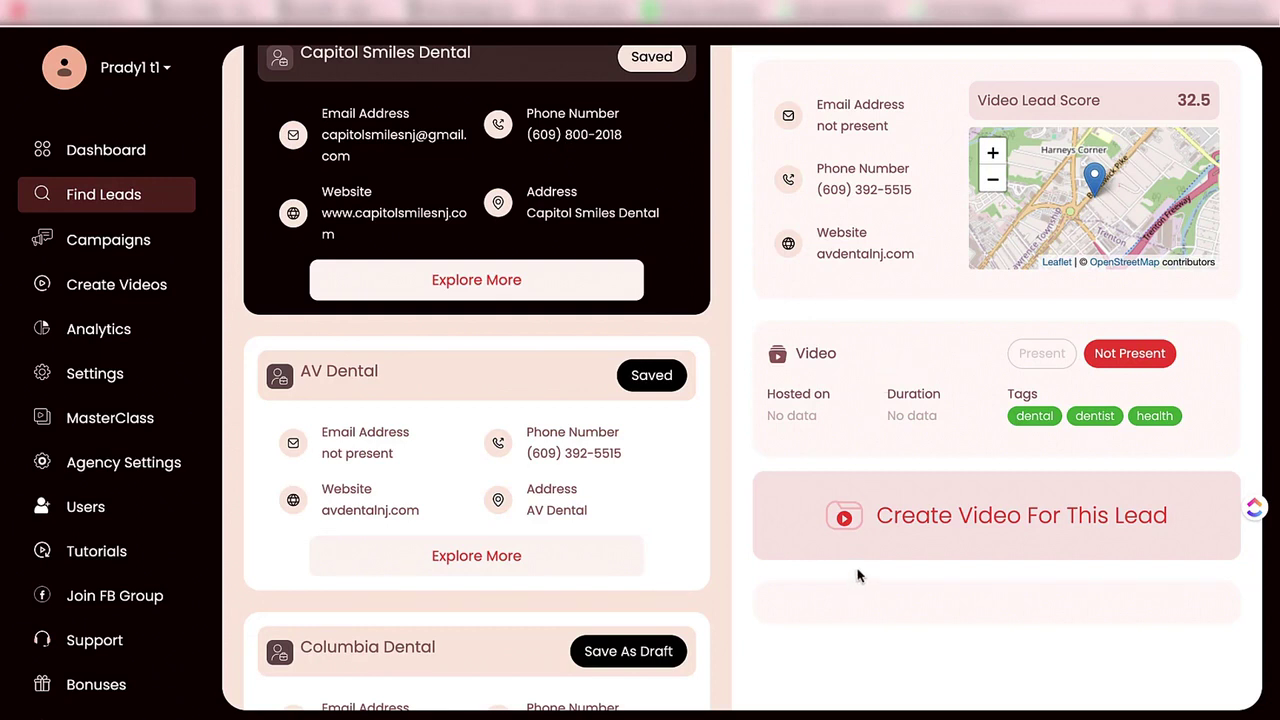
Generate an AI video script for AV Dental with 'Create Video For This Lead'
left_click(882, 528)
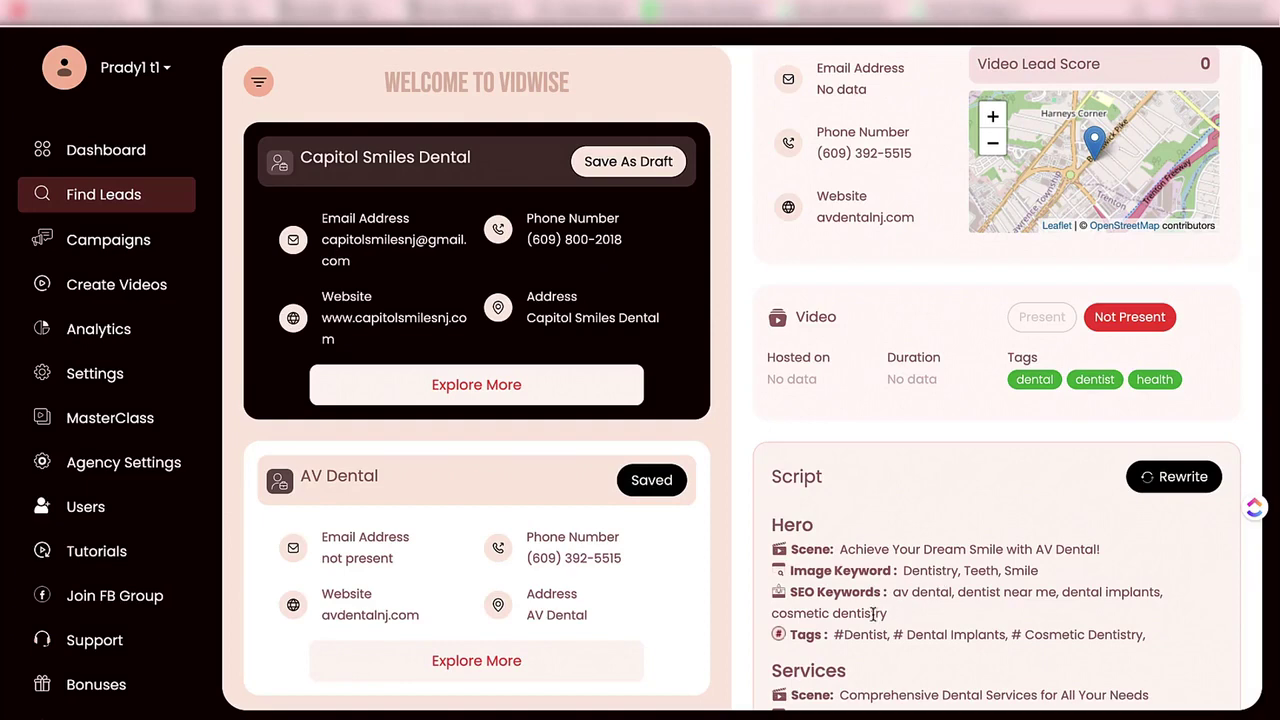
Read through the AV Dental script's Team, Testimonials and Location scenes down to the YouTube description
scroll(935, 610, "down", 3)
scroll(900, 612, "up", 3)
scroll(900, 620, "down", 4)
scroll(908, 630, "up", 1)
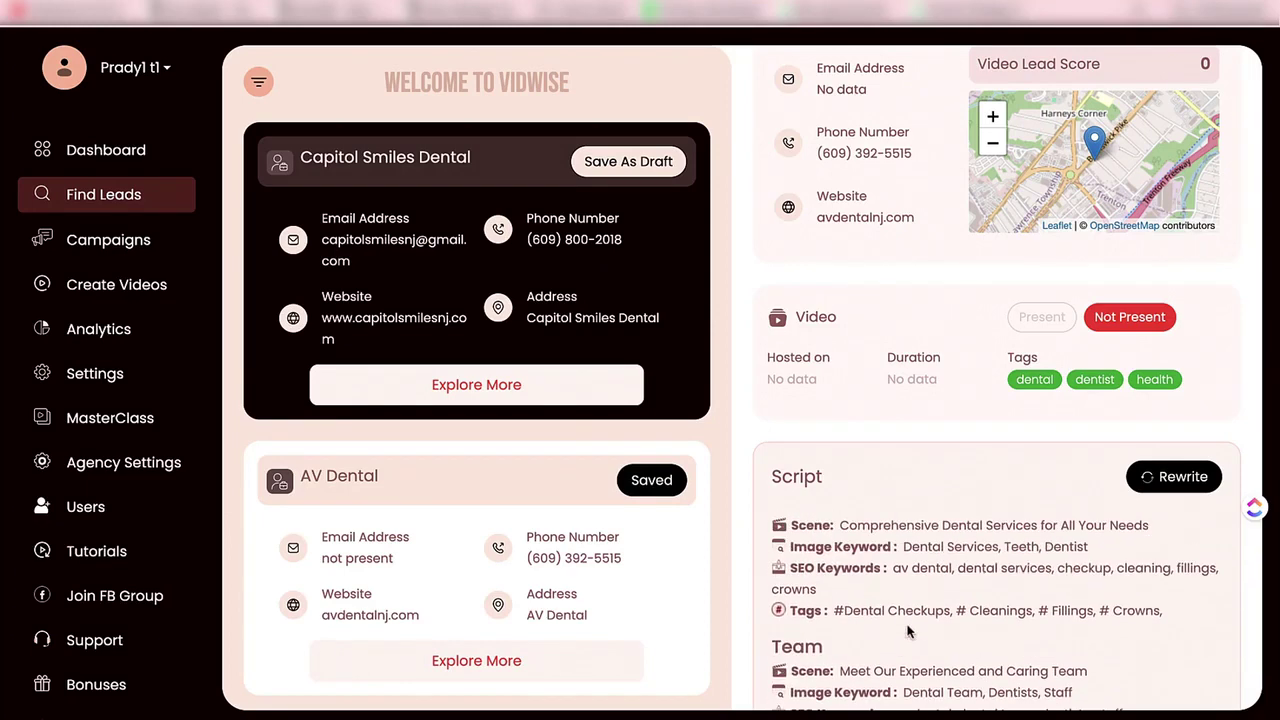
scroll(898, 604, "up", 1)
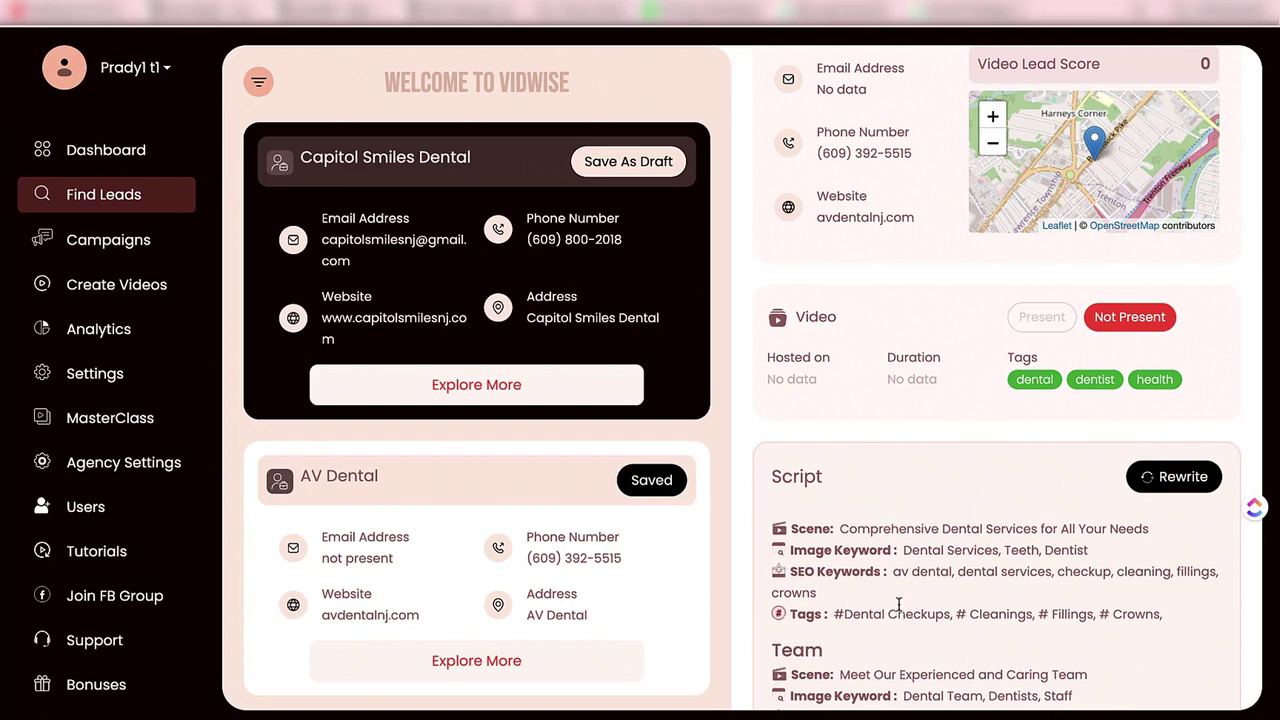
scroll(898, 604, "up", 2)
scroll(903, 592, "down", 5)
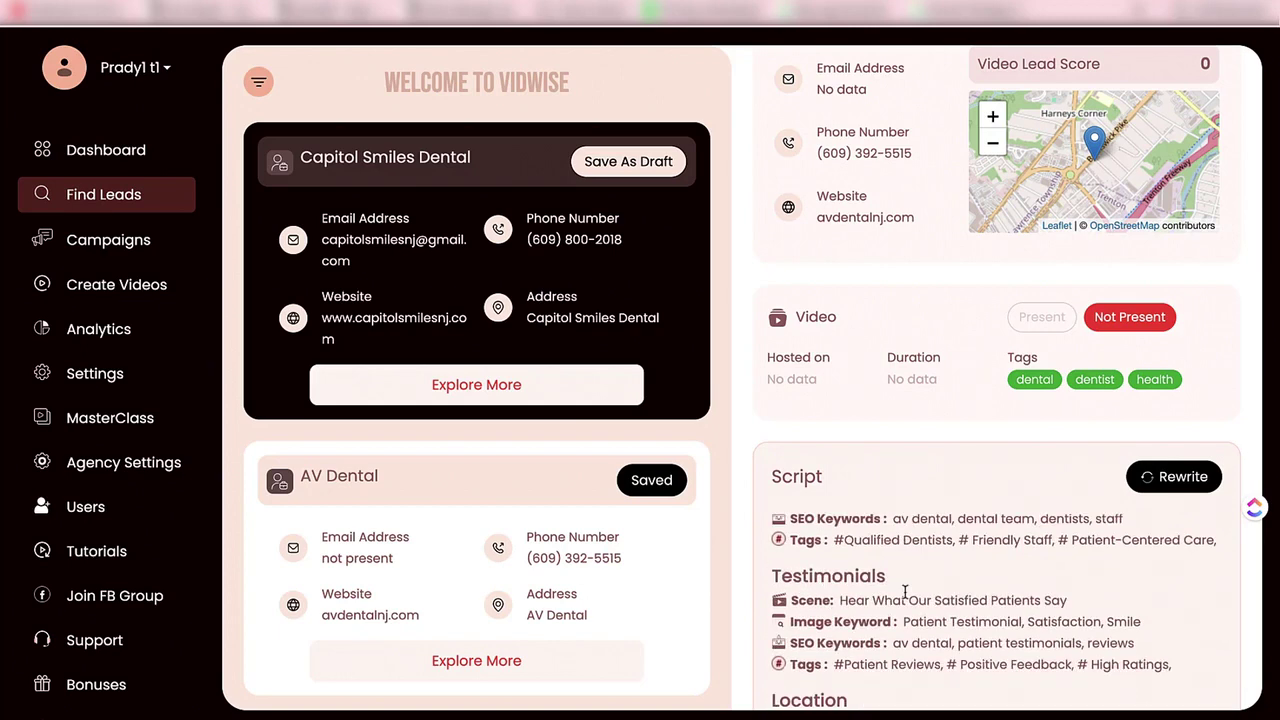
scroll(905, 592, "down", 6)
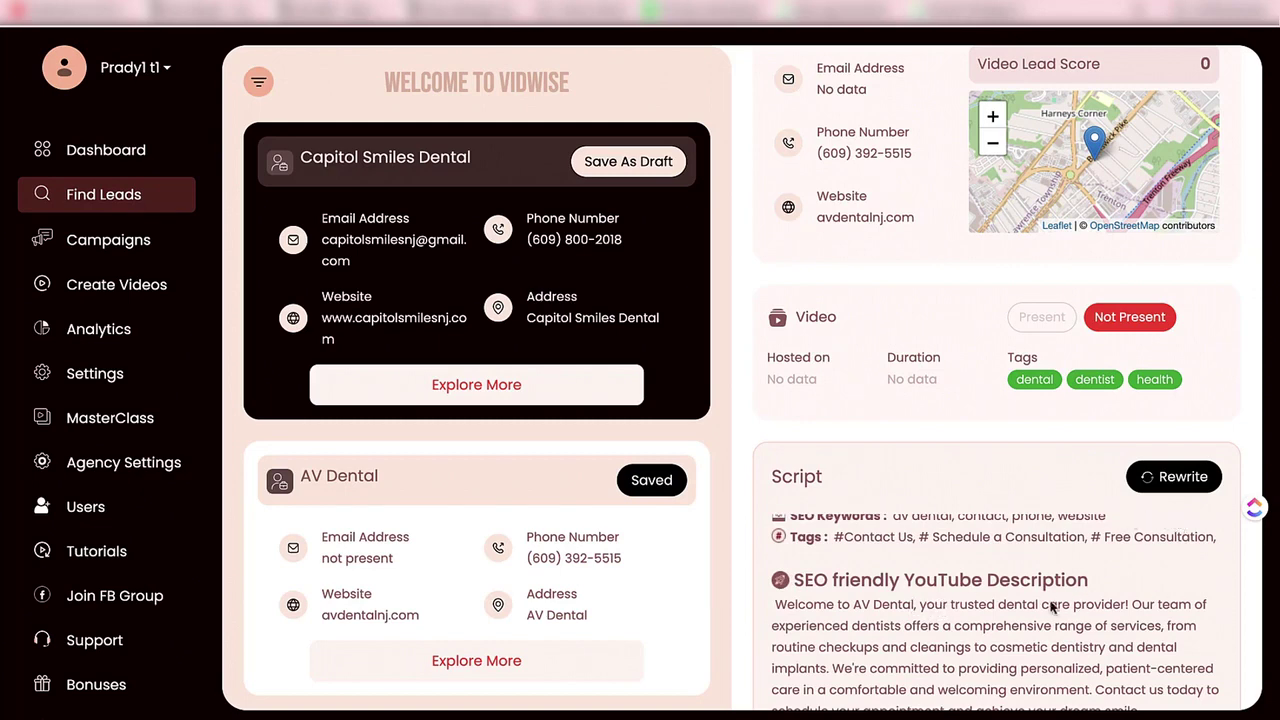
scroll(1052, 606, "down", 2)
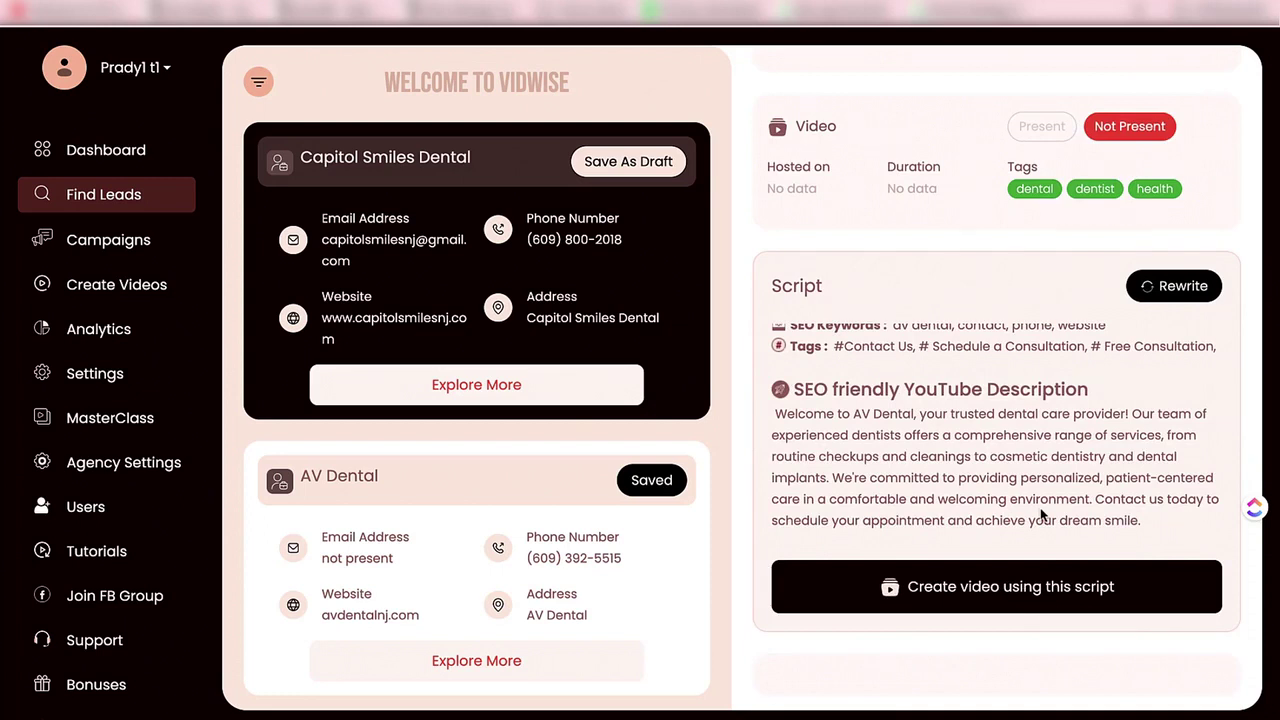
Start a video from the AV Dental script and browse the templates to the Dental one
left_click(1058, 606)
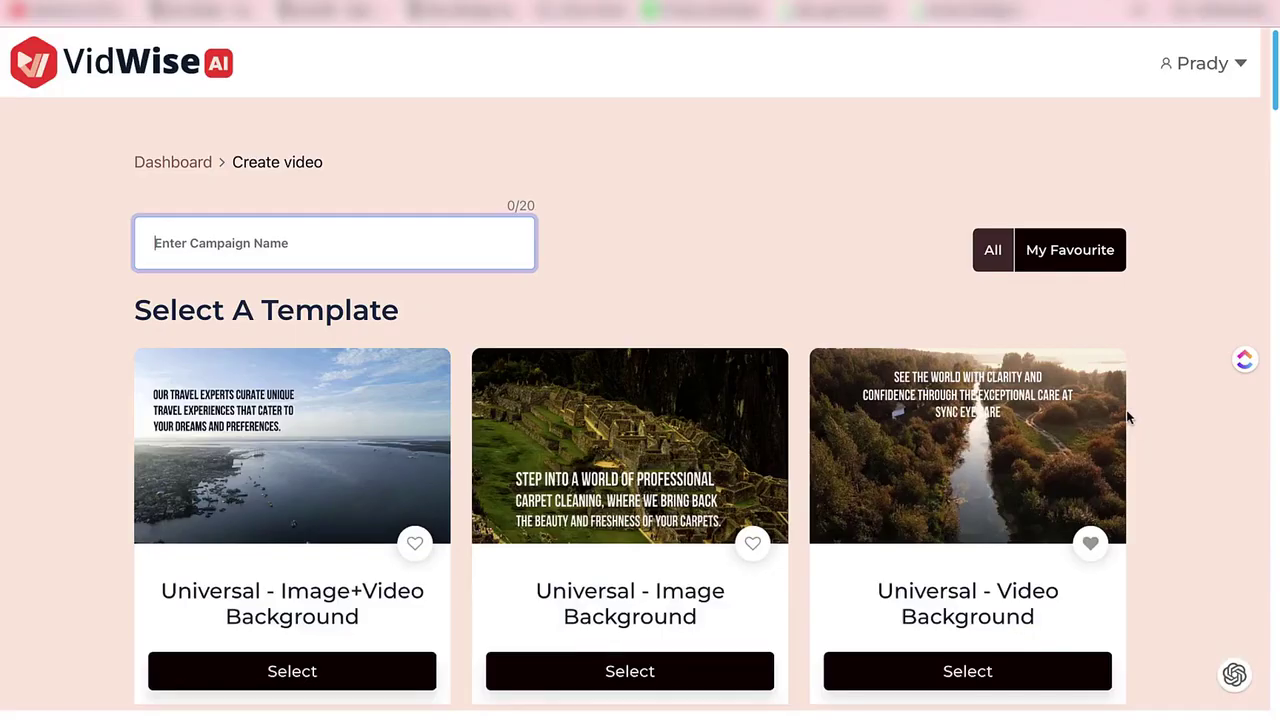
scroll(709, 266, "down", 6)
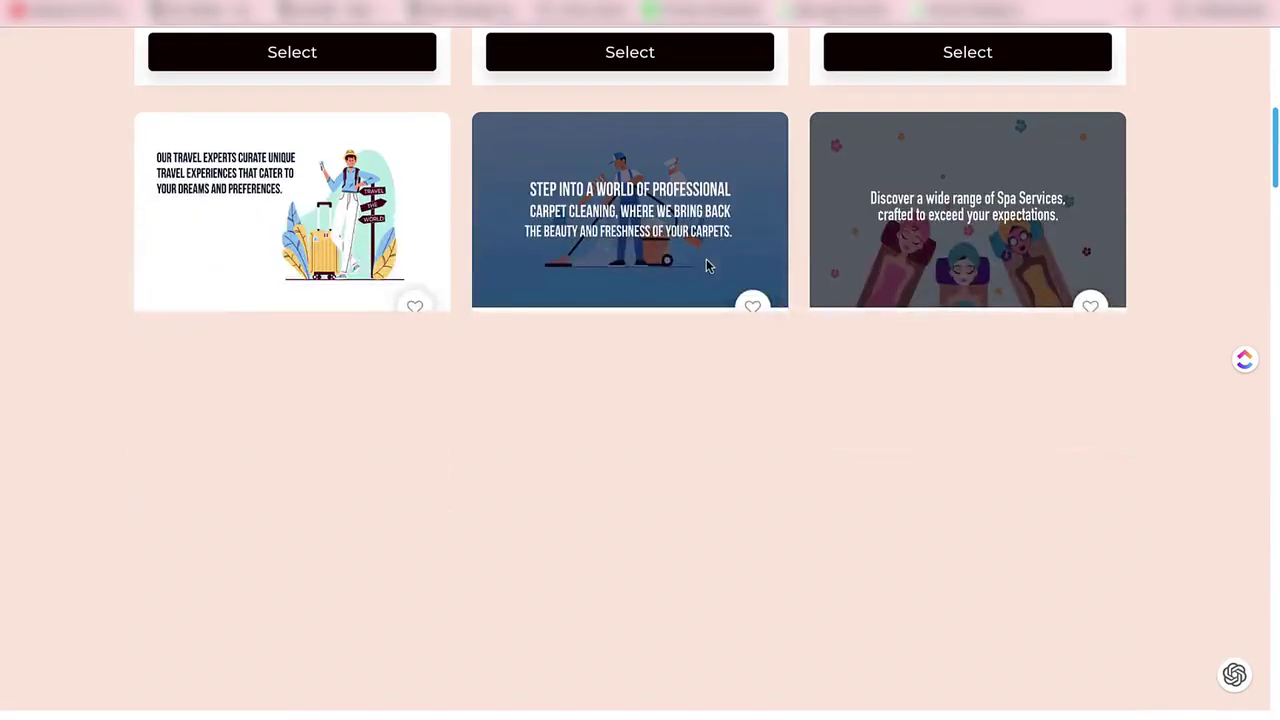
scroll(703, 277, "down", 5)
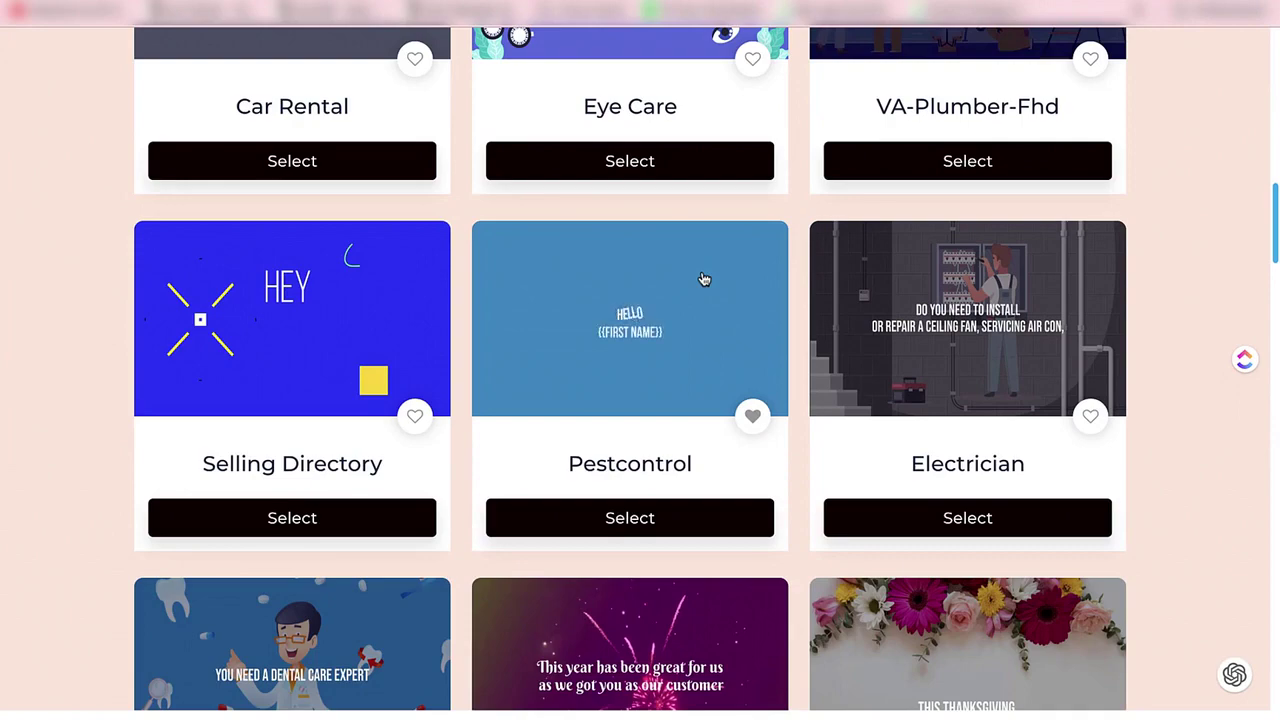
scroll(703, 280, "up", 10)
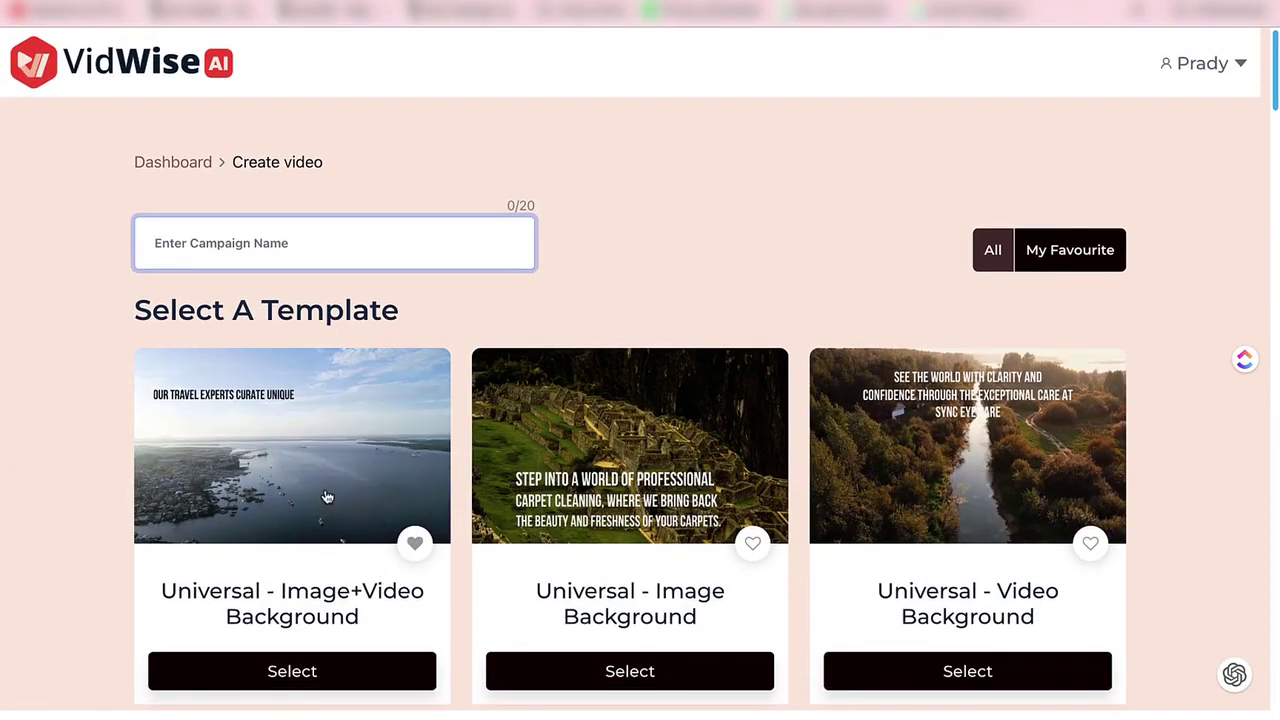
scroll(290, 578, "down", 1)
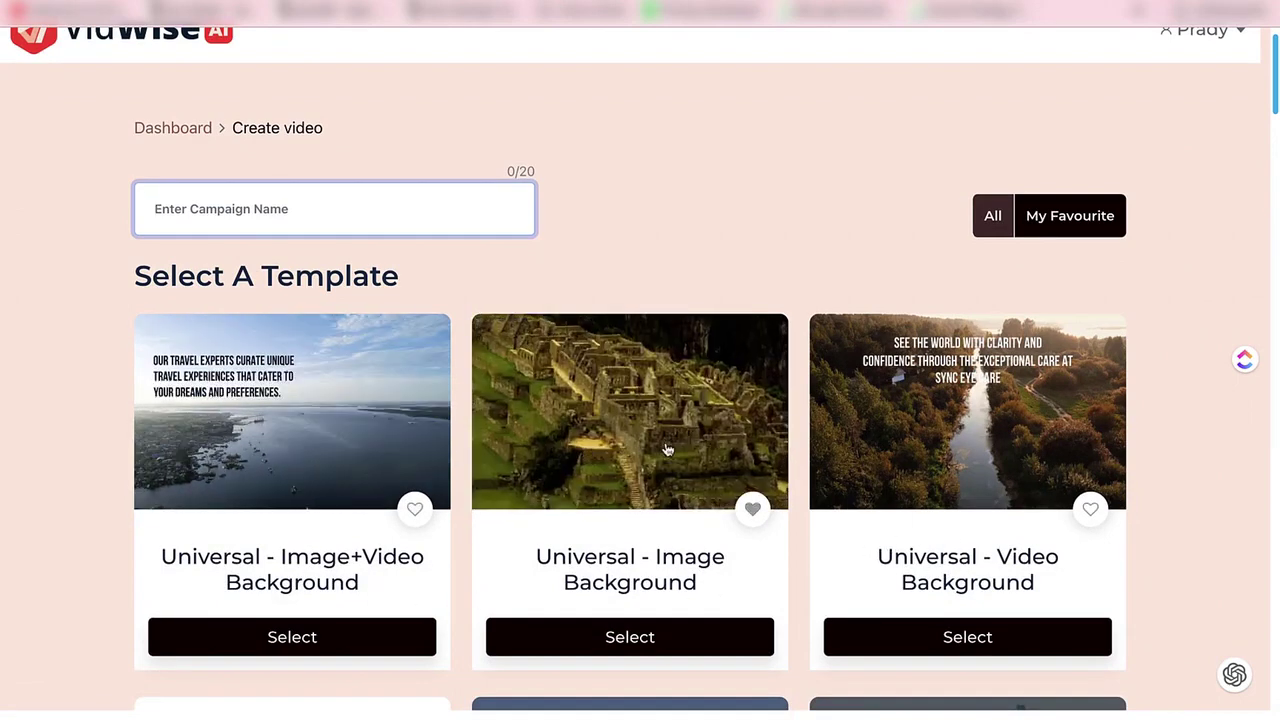
scroll(1200, 455, "down", 5)
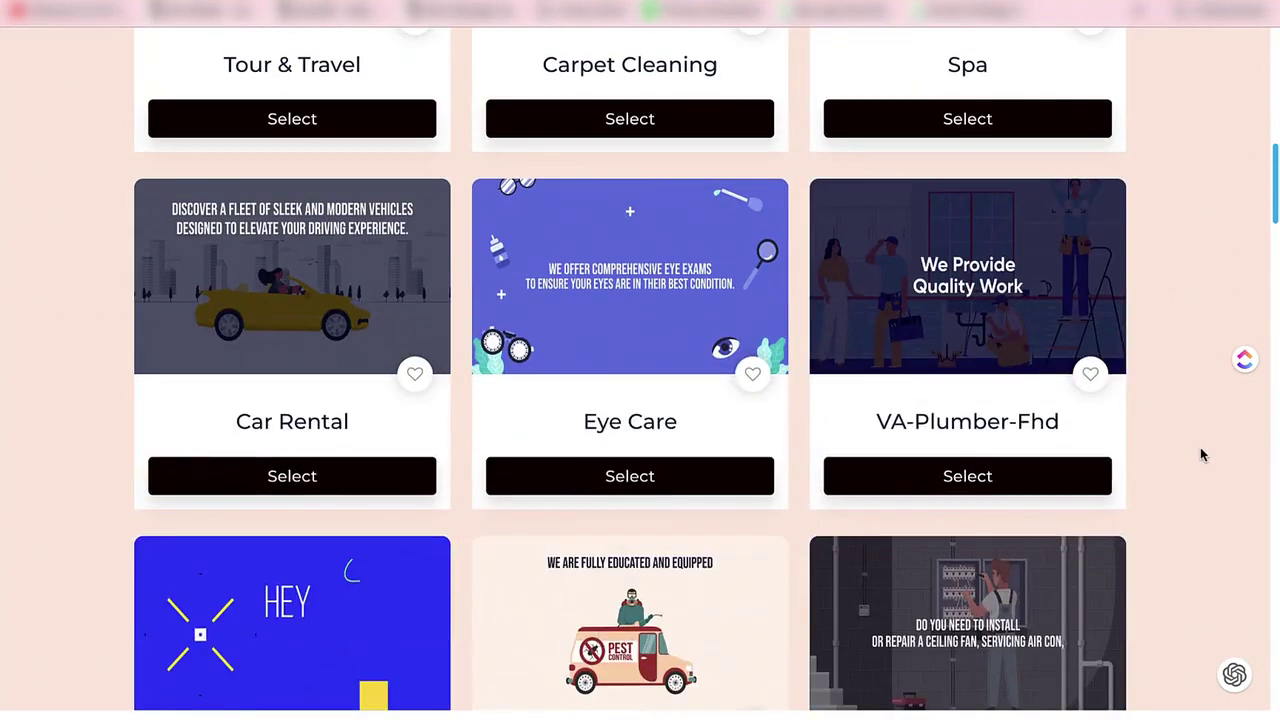
scroll(1182, 462, "down", 3)
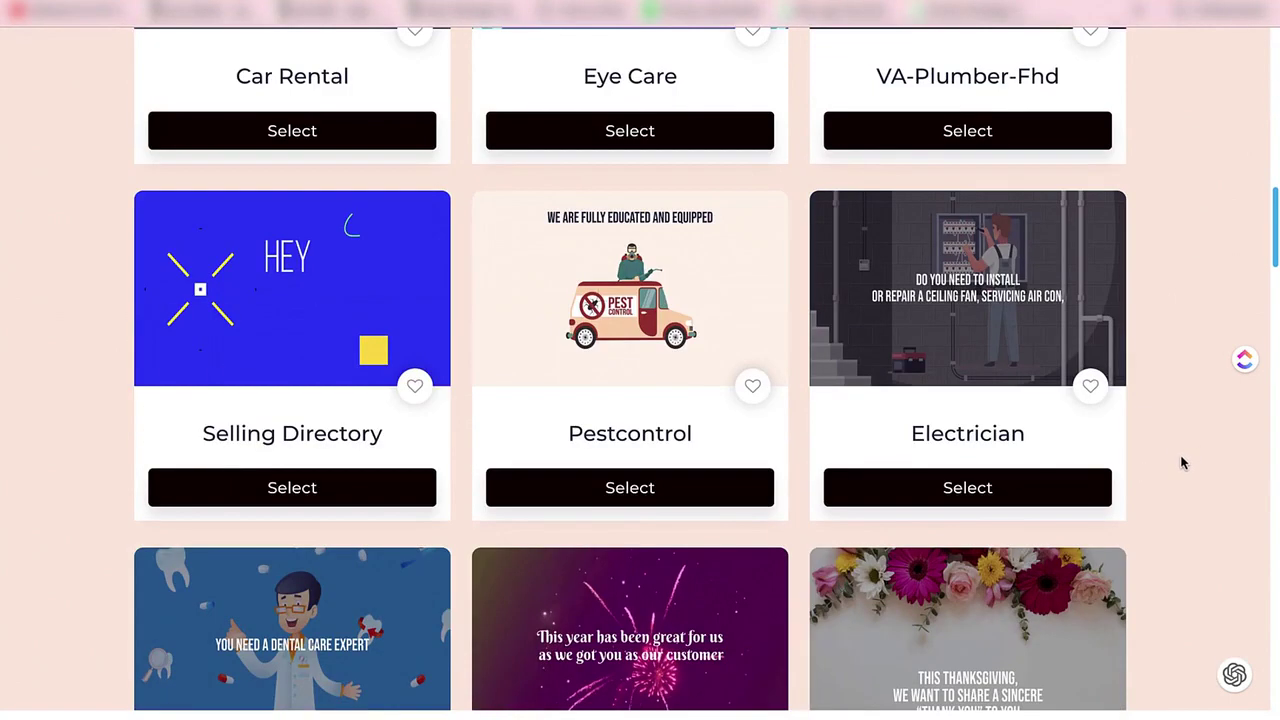
scroll(1182, 462, "down", 5)
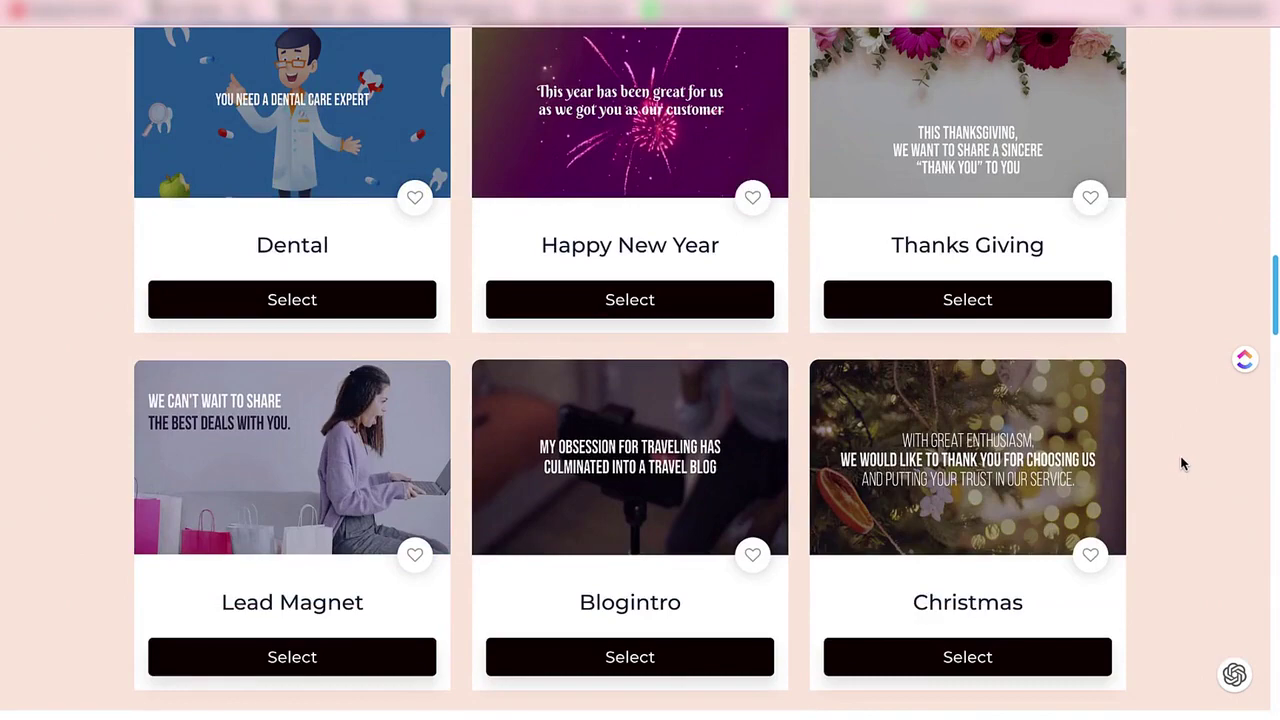
scroll(1182, 462, "down", 3)
scroll(1182, 462, "up", 5)
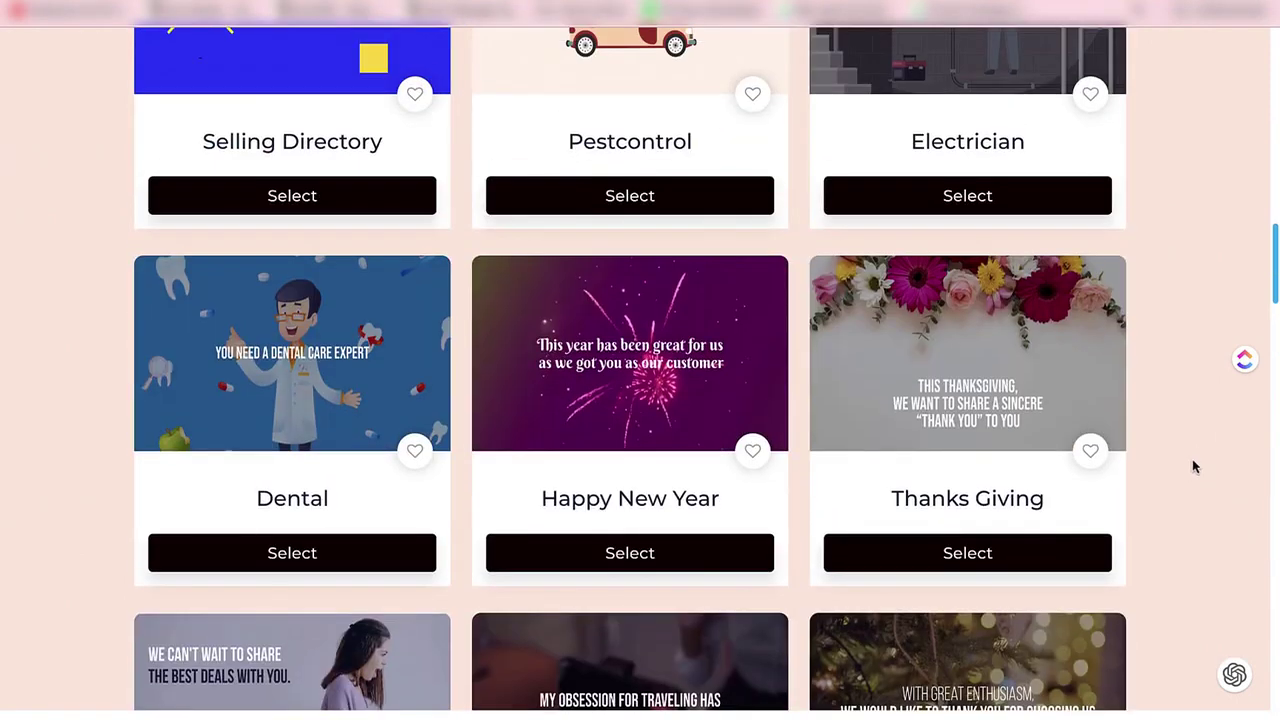
Select the Dental template, name the campaign 'Dentist - Prady', and save
left_click(385, 563)
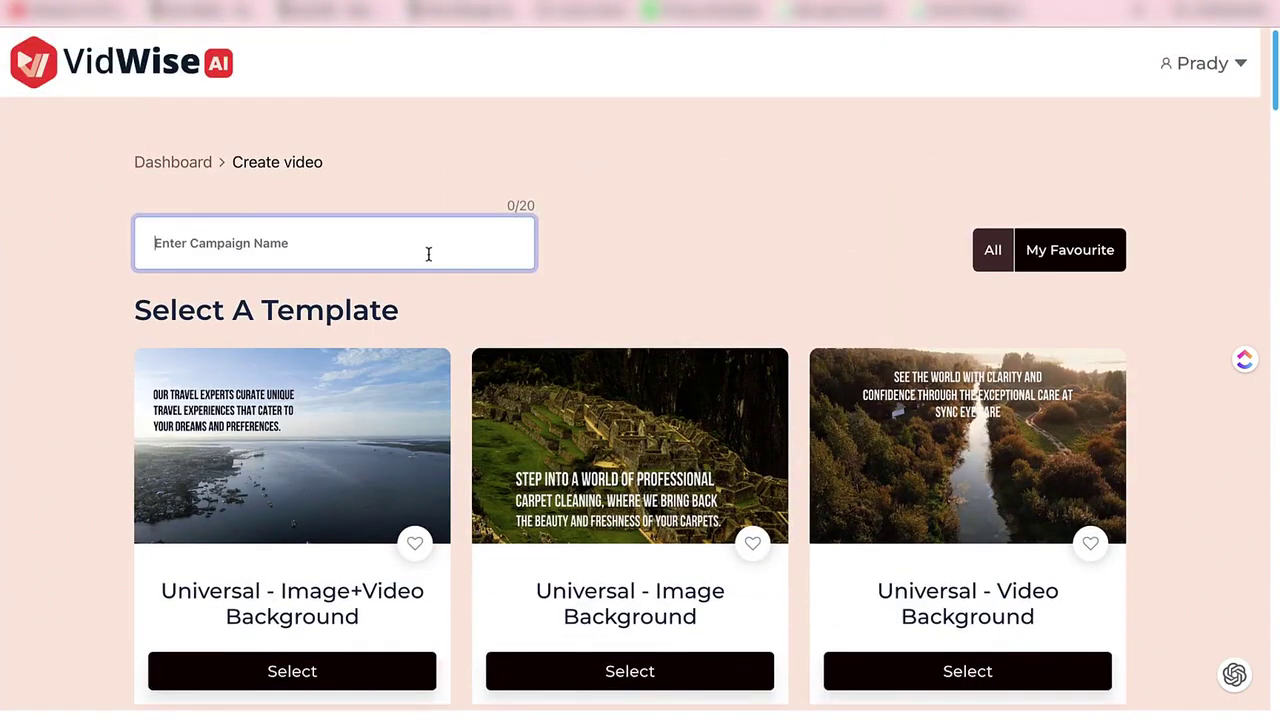
type("Dentist - Prady")
left_click(593, 262)
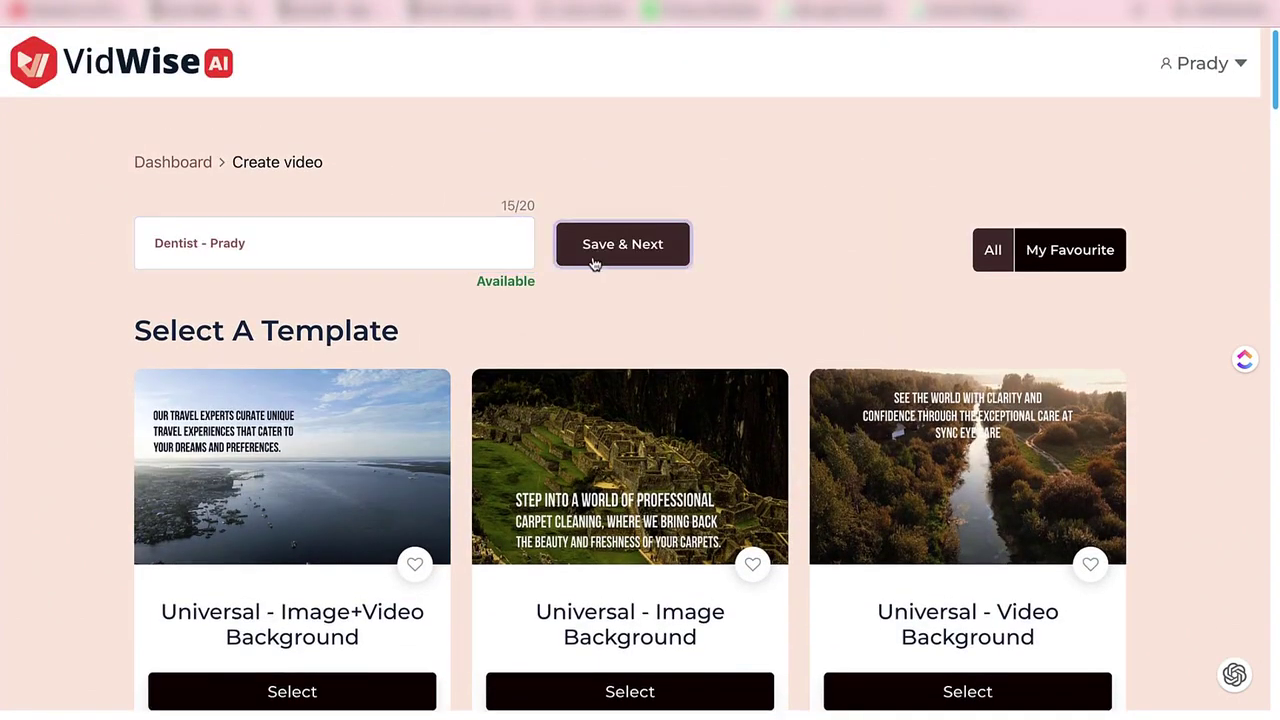